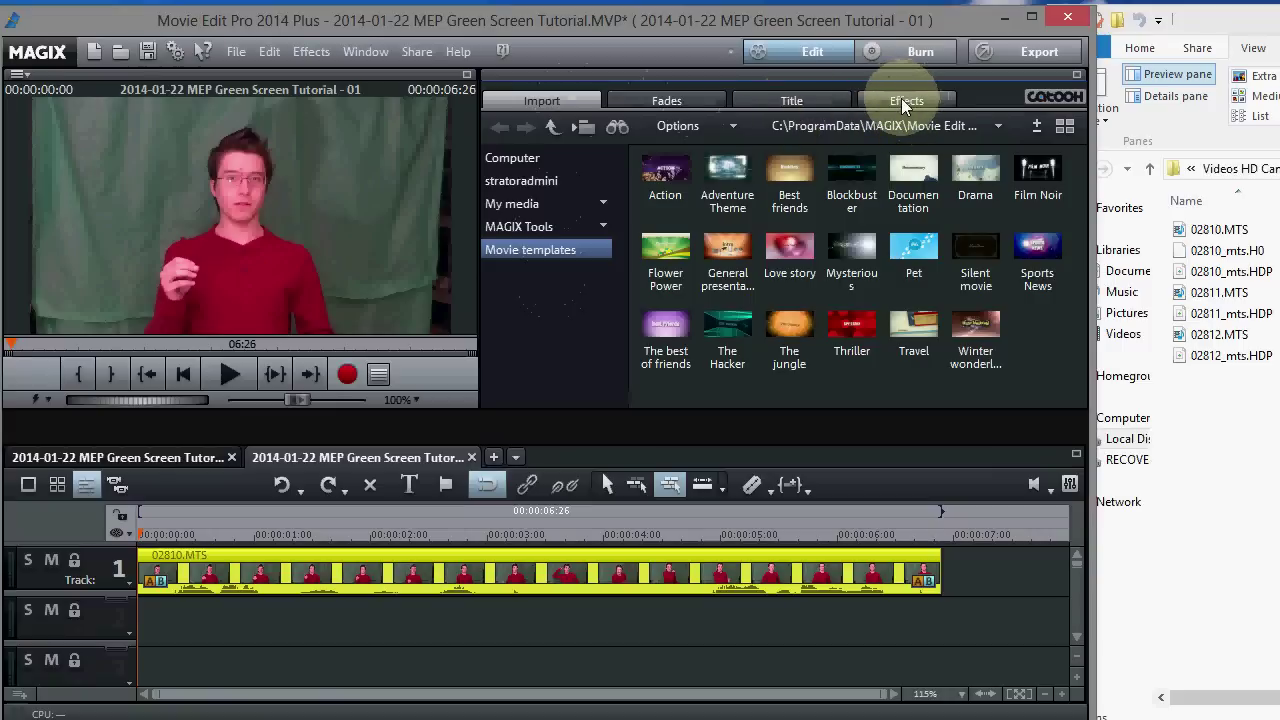
Open the Chroma key effect from the video effects list for clip 02810.MTS
left_click(892, 98)
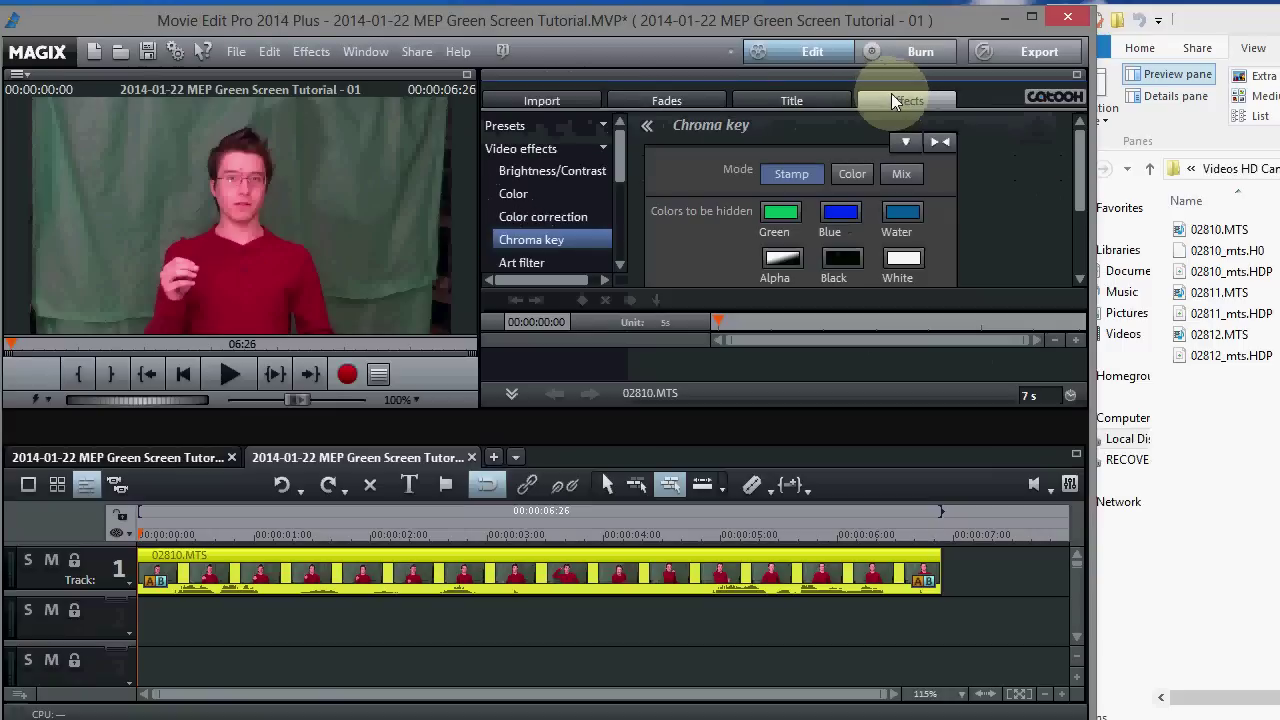
left_click(540, 149)
left_click(540, 149)
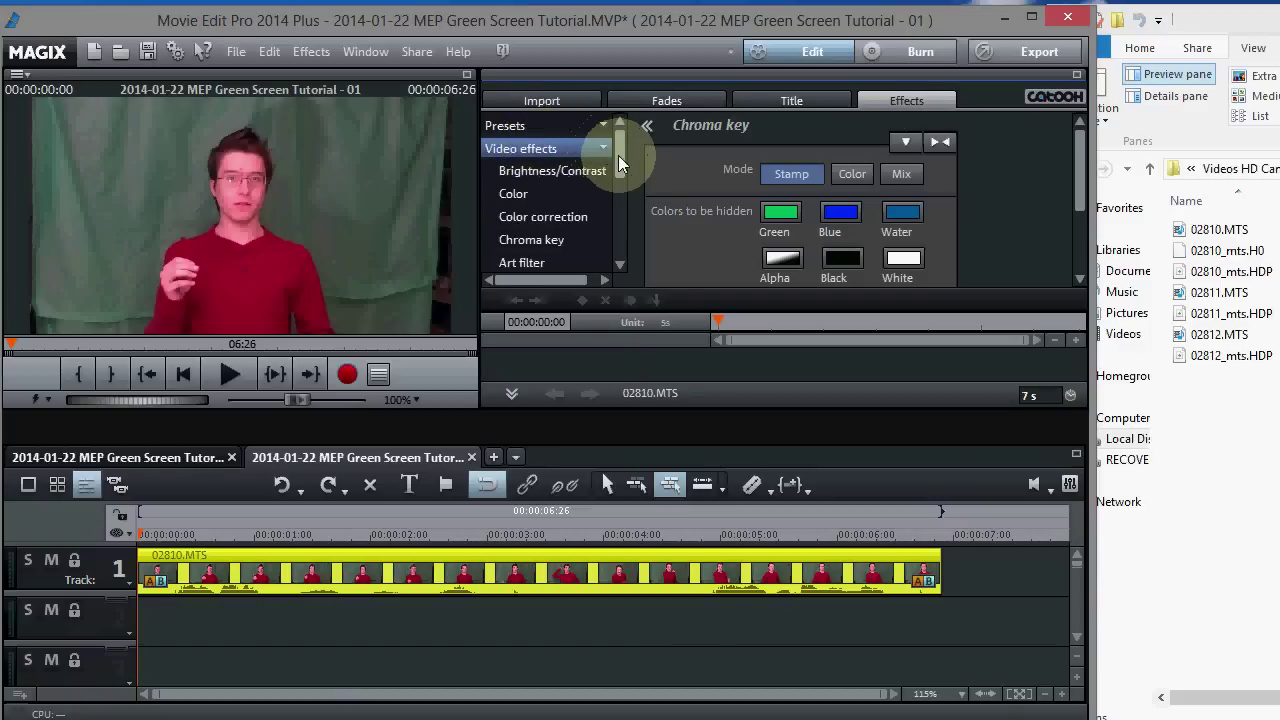
left_click_drag(618, 156, 617, 176)
left_click(535, 199)
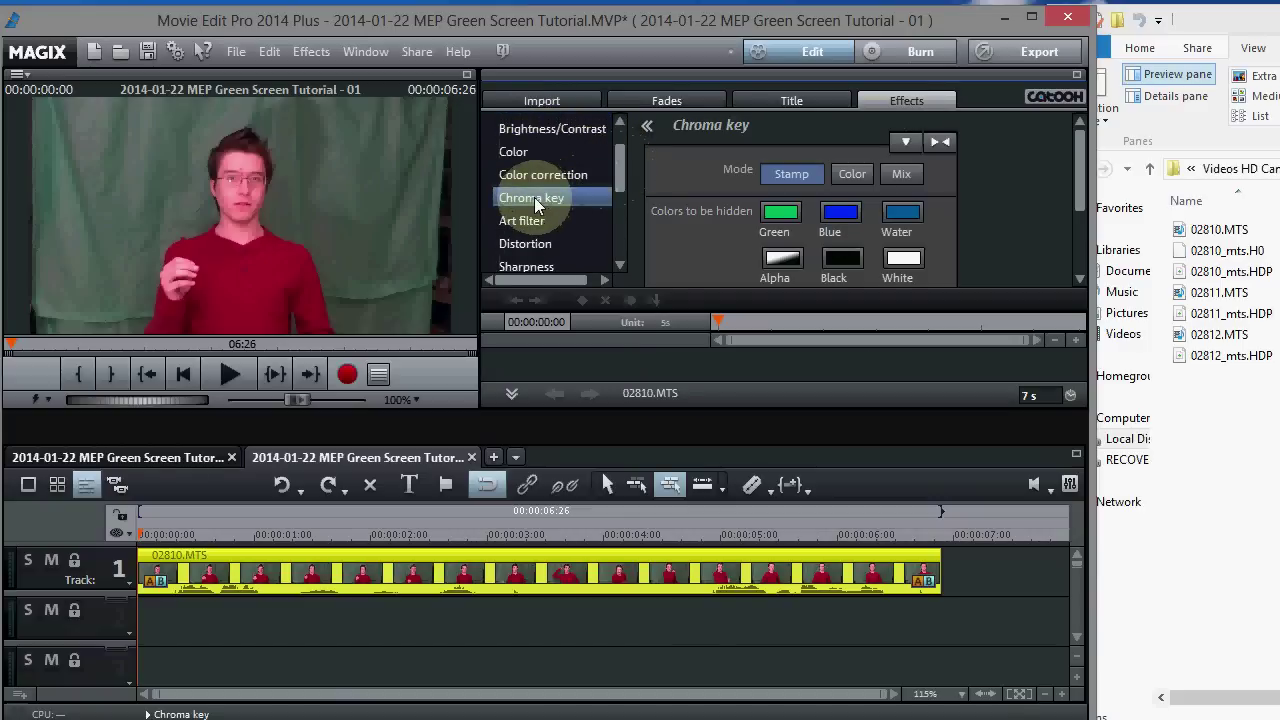
Key out the green background in Stamp mode, then check the result with the clip deselected and reselected
left_click(806, 176)
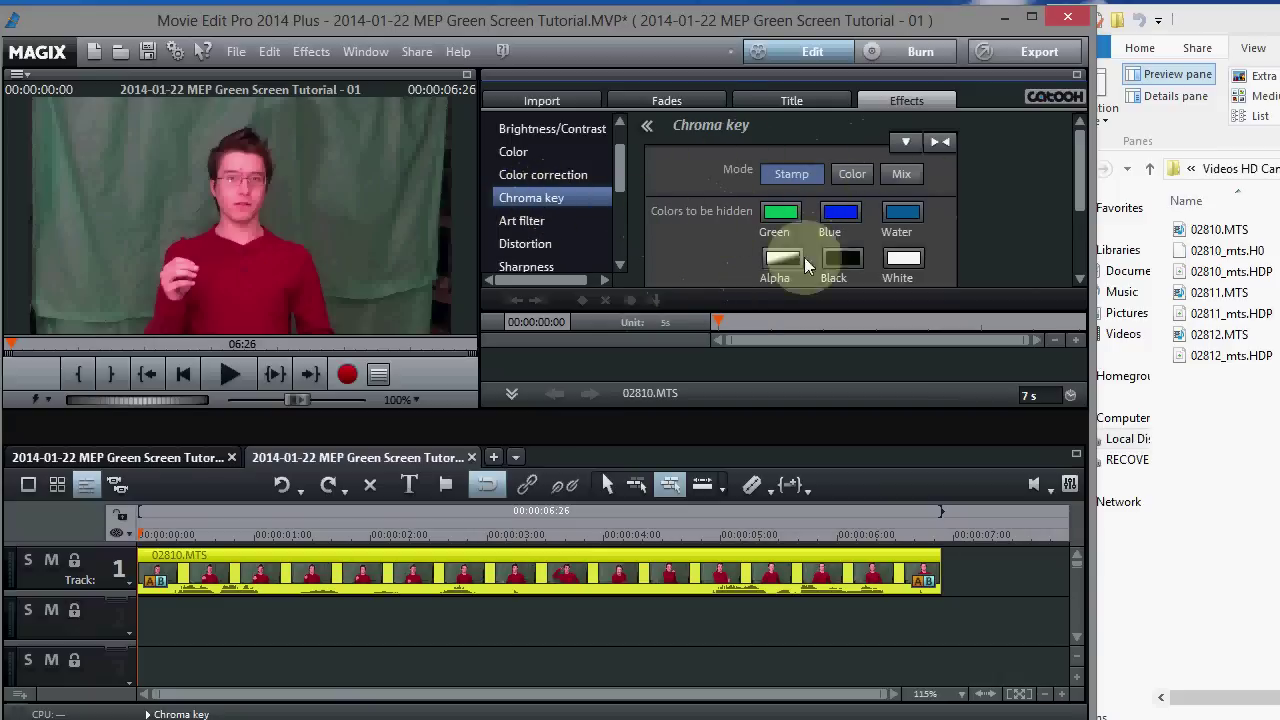
left_click(795, 220)
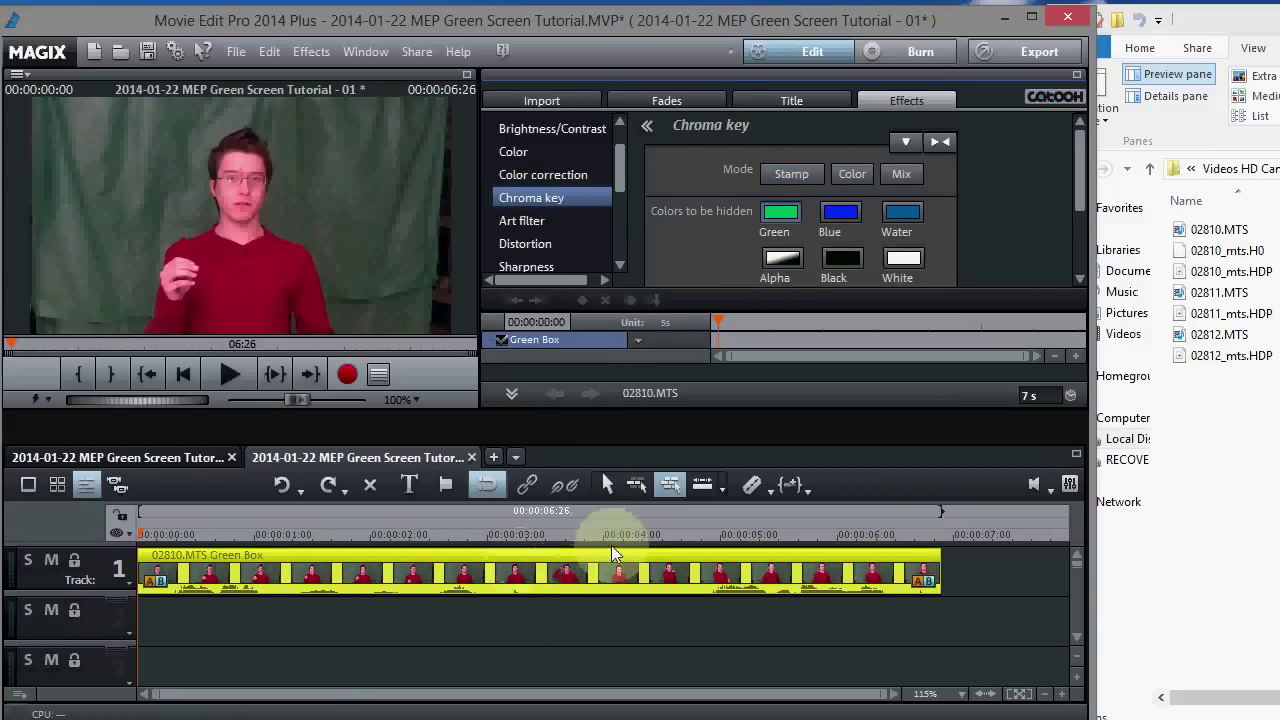
left_click(577, 652)
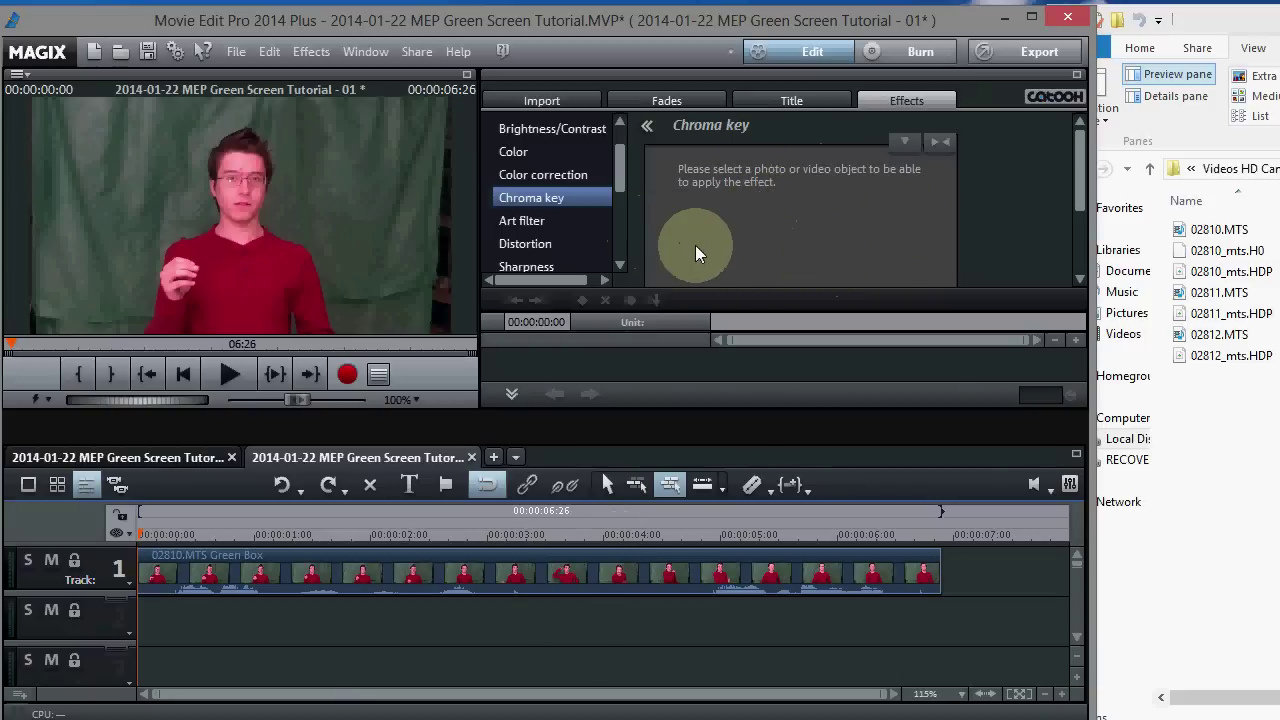
left_click(540, 577)
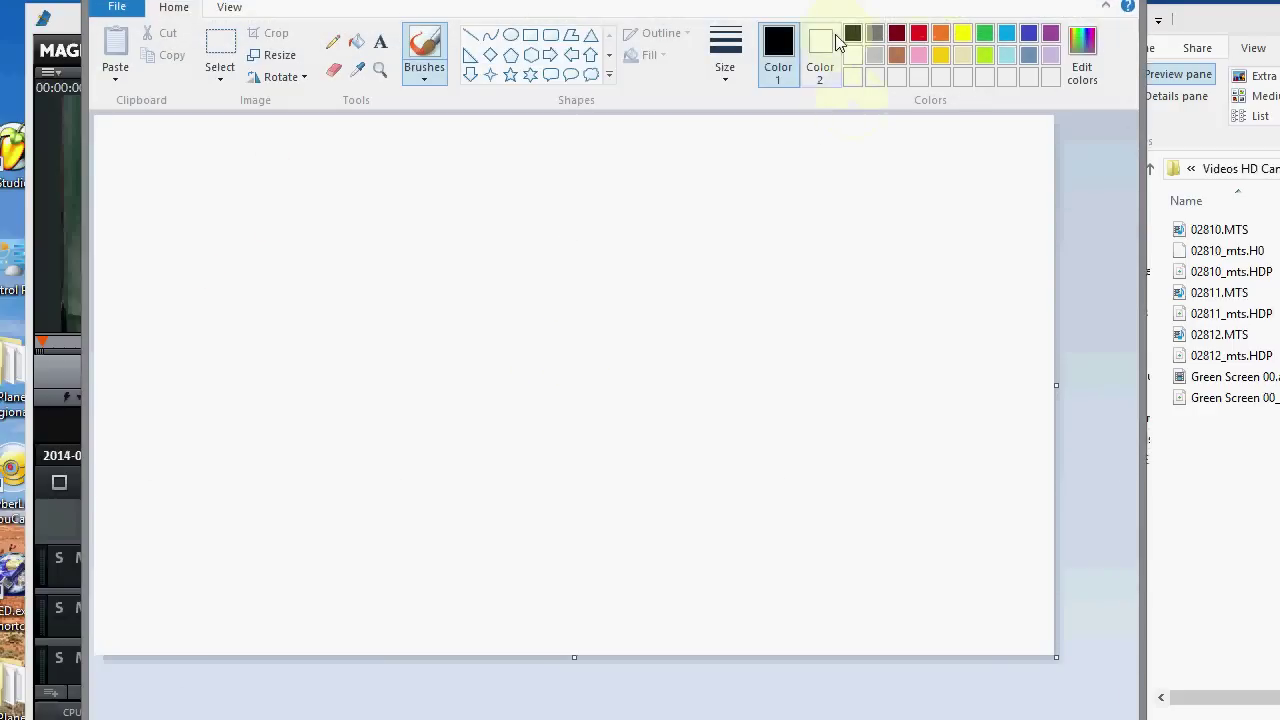
Make a custom colour from the bright green basic colour, changing Blue from 64 to 0 for pure green
left_click(1088, 48)
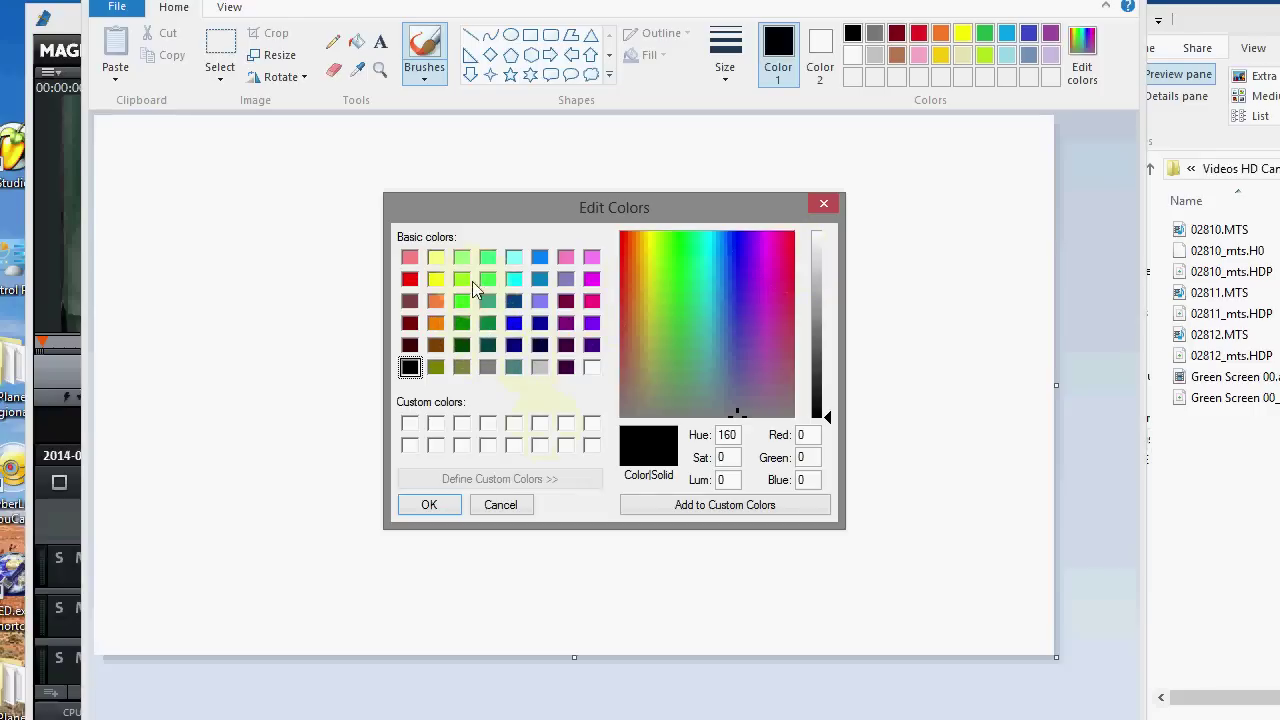
left_click(489, 322)
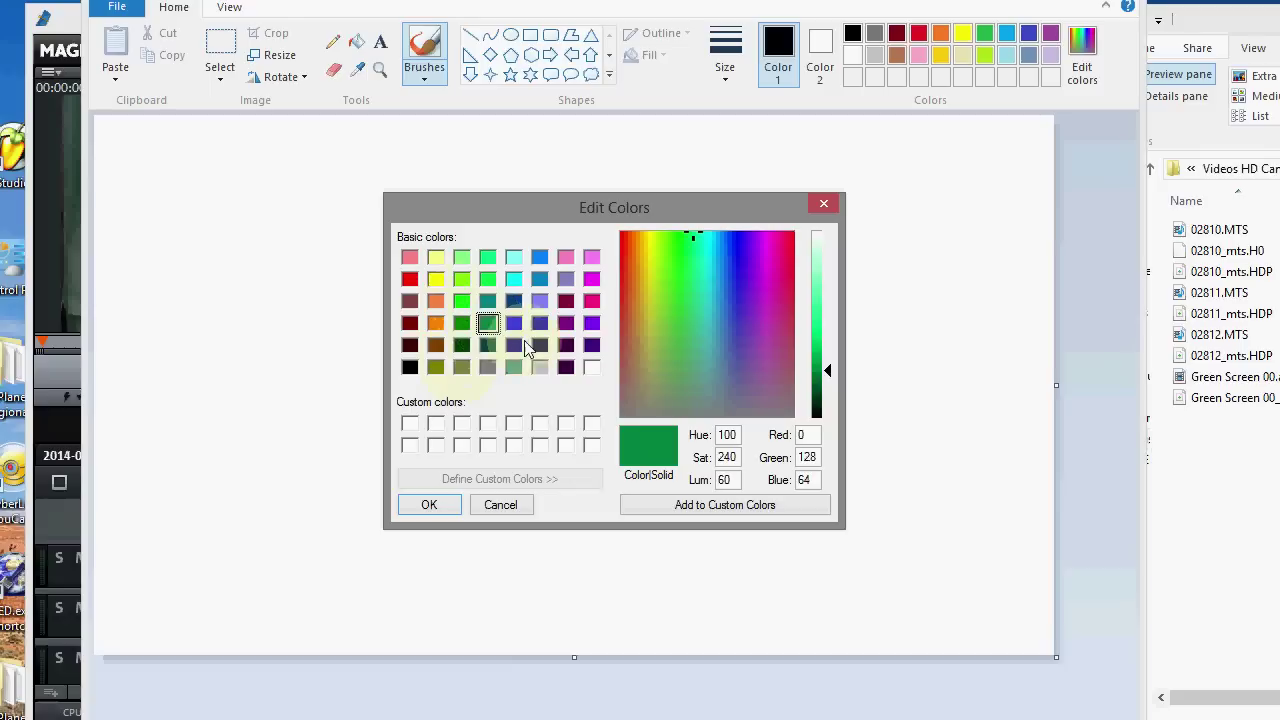
left_click(488, 279)
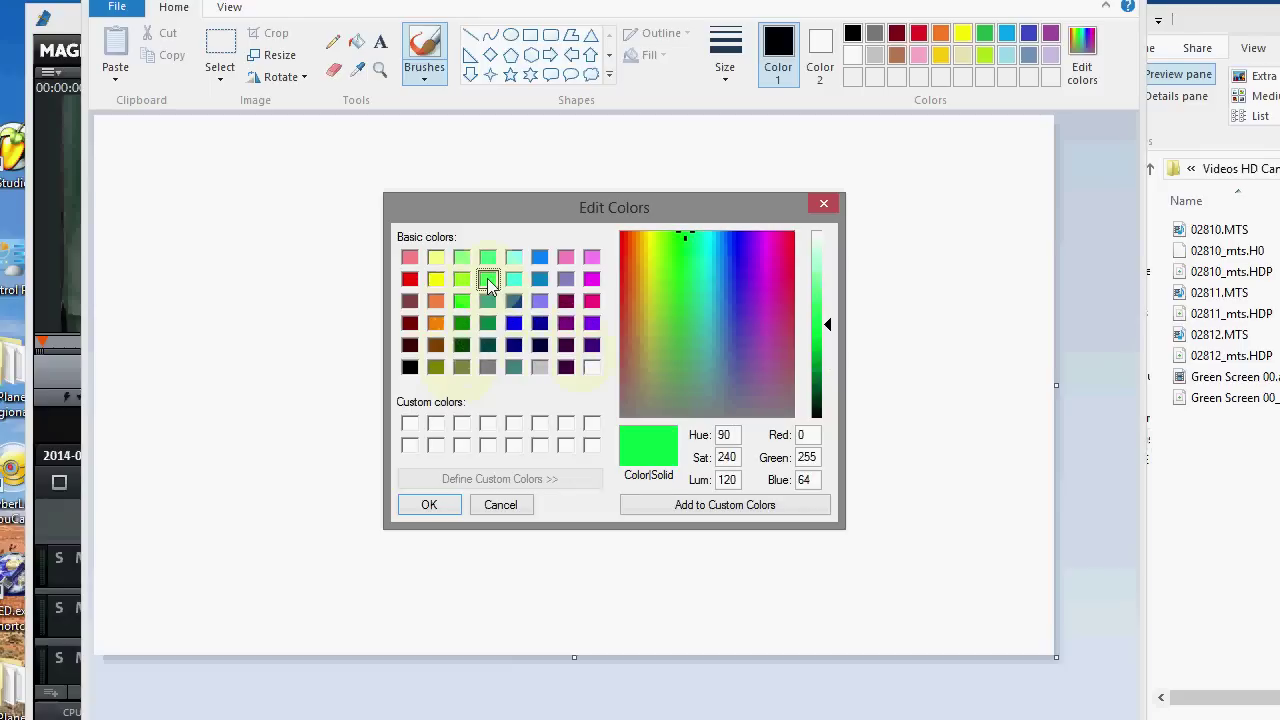
left_click(811, 458)
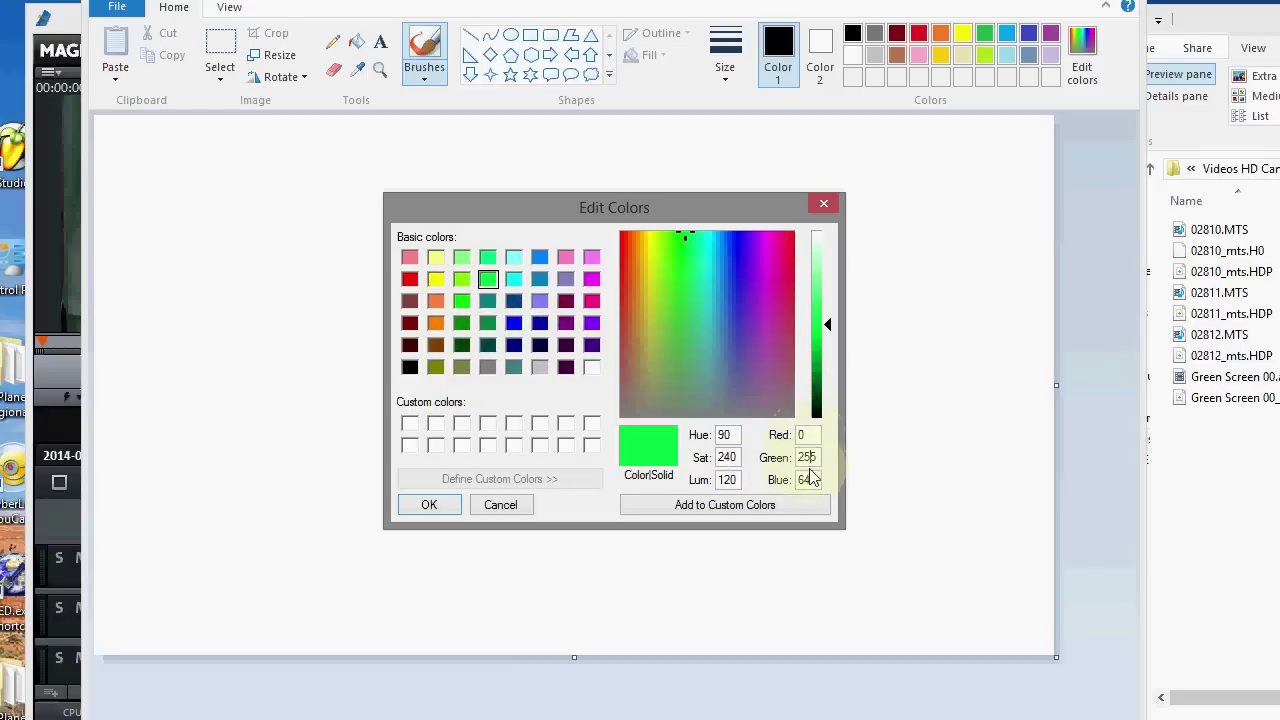
left_click_drag(813, 479, 791, 479)
type("0")
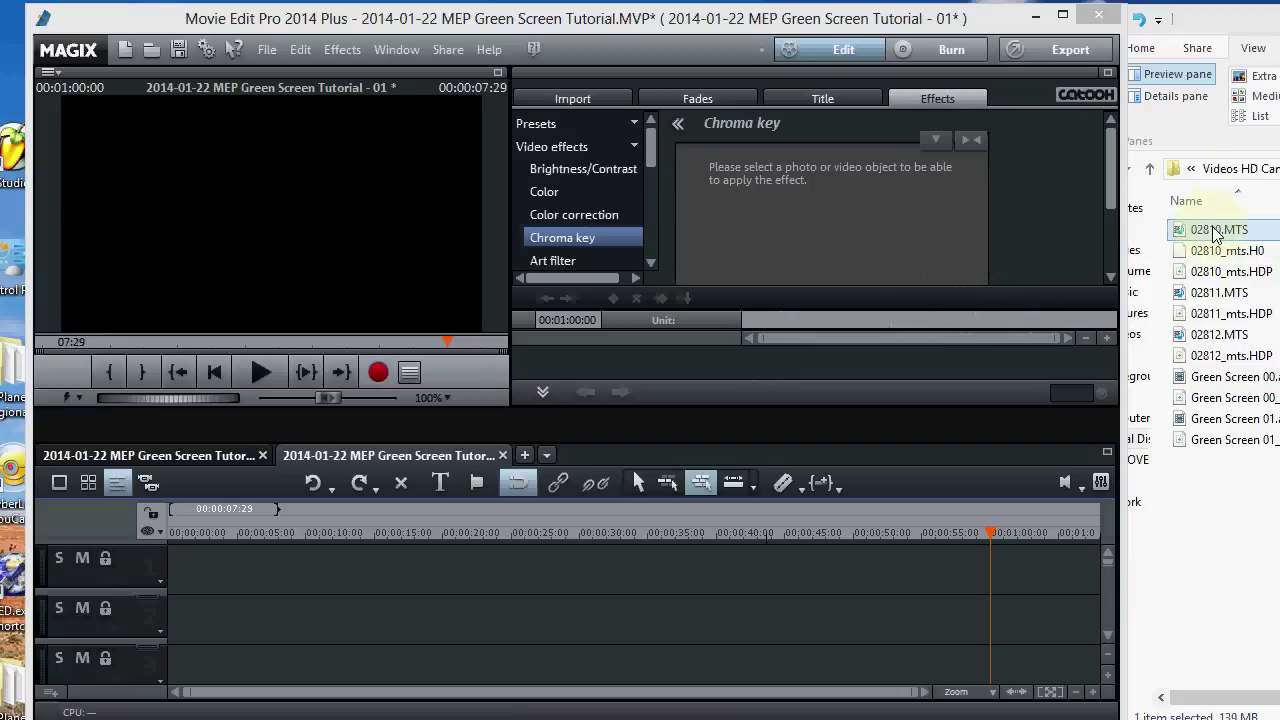
Put 02810.MTS on track 1, cut off and delete its first part, and move the rest to the start
left_click_drag(1214, 232, 327, 562)
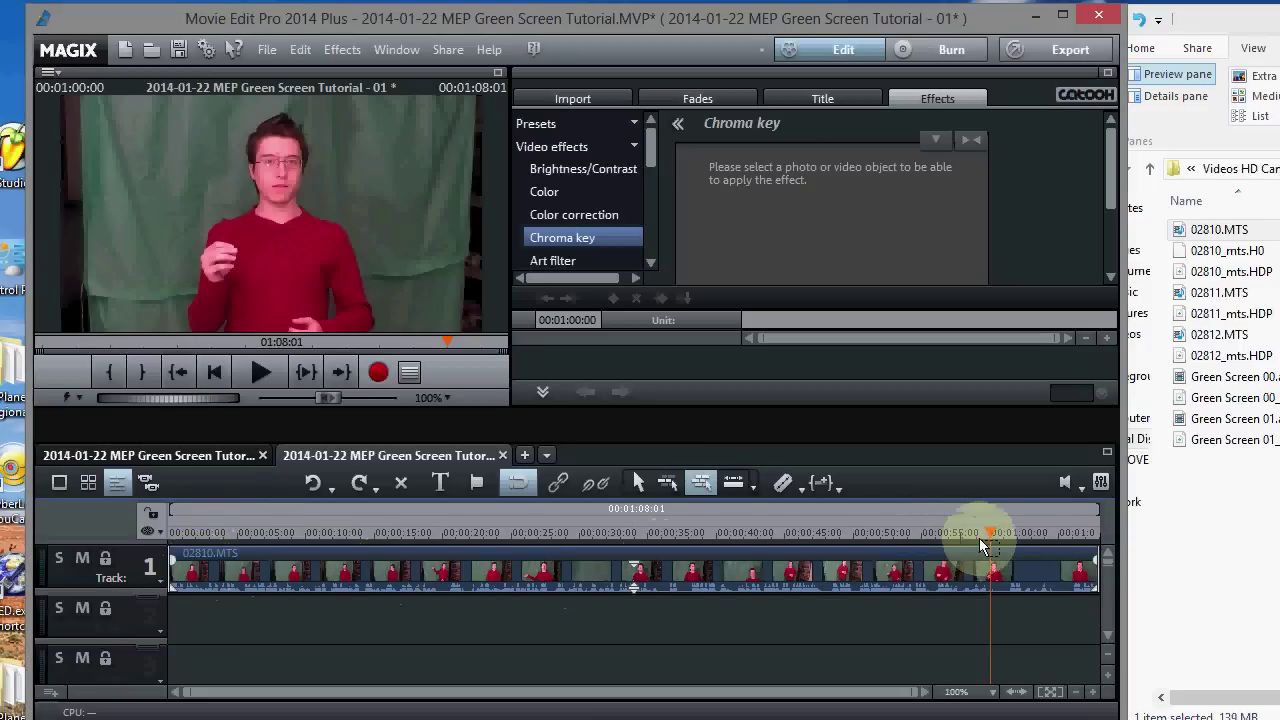
mouse_move(988, 531)
left_mouse_down()
mouse_move(1090, 531)
mouse_move(995, 538)
left_mouse_up()
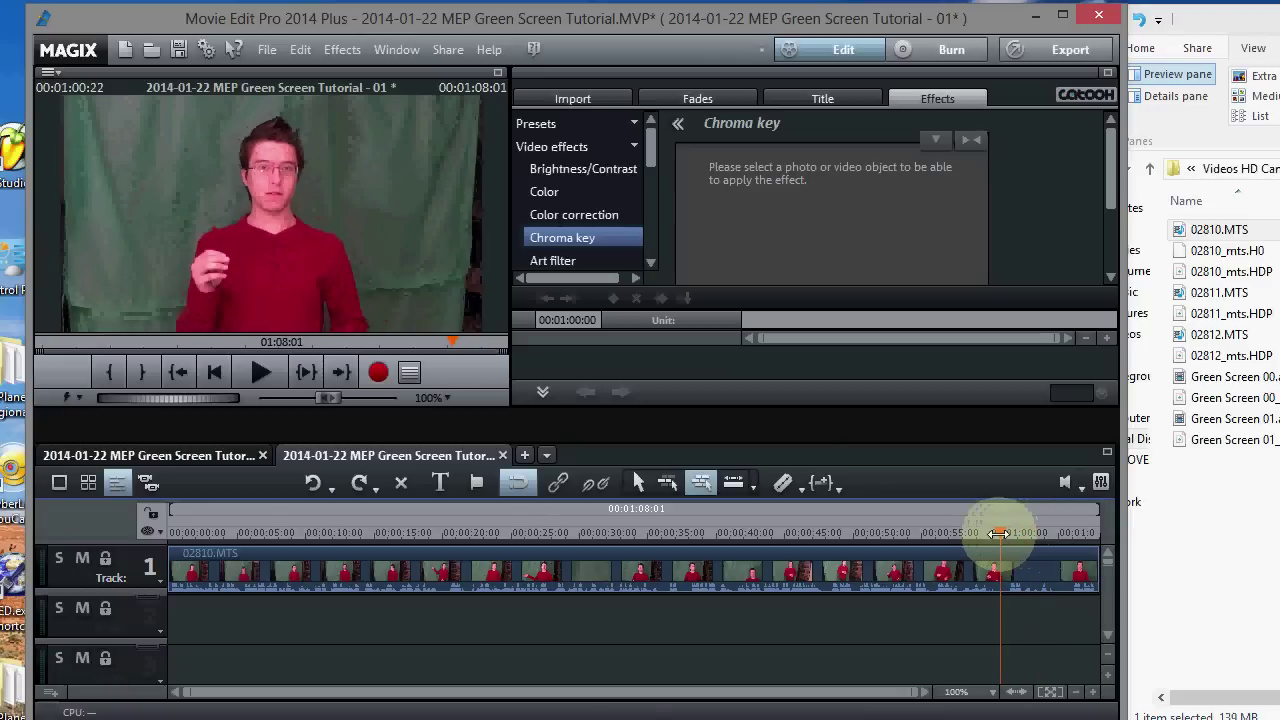
left_click(783, 486)
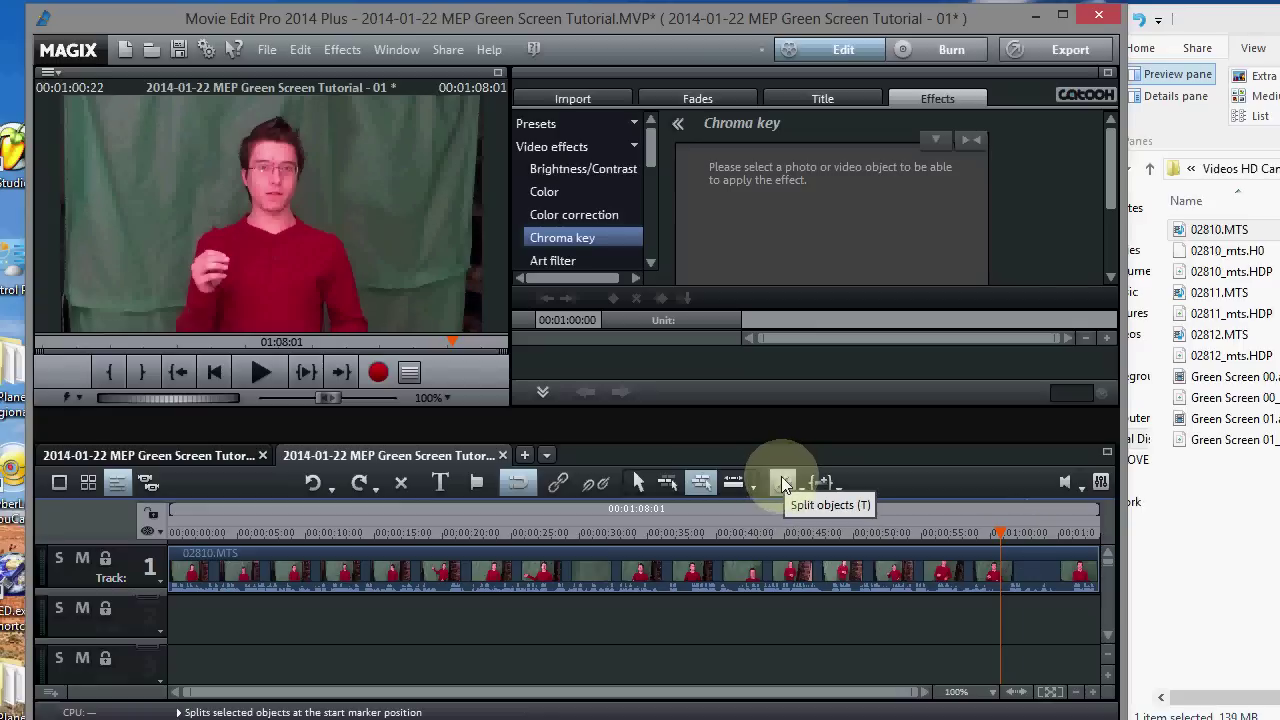
left_click(785, 572)
key("Delete")
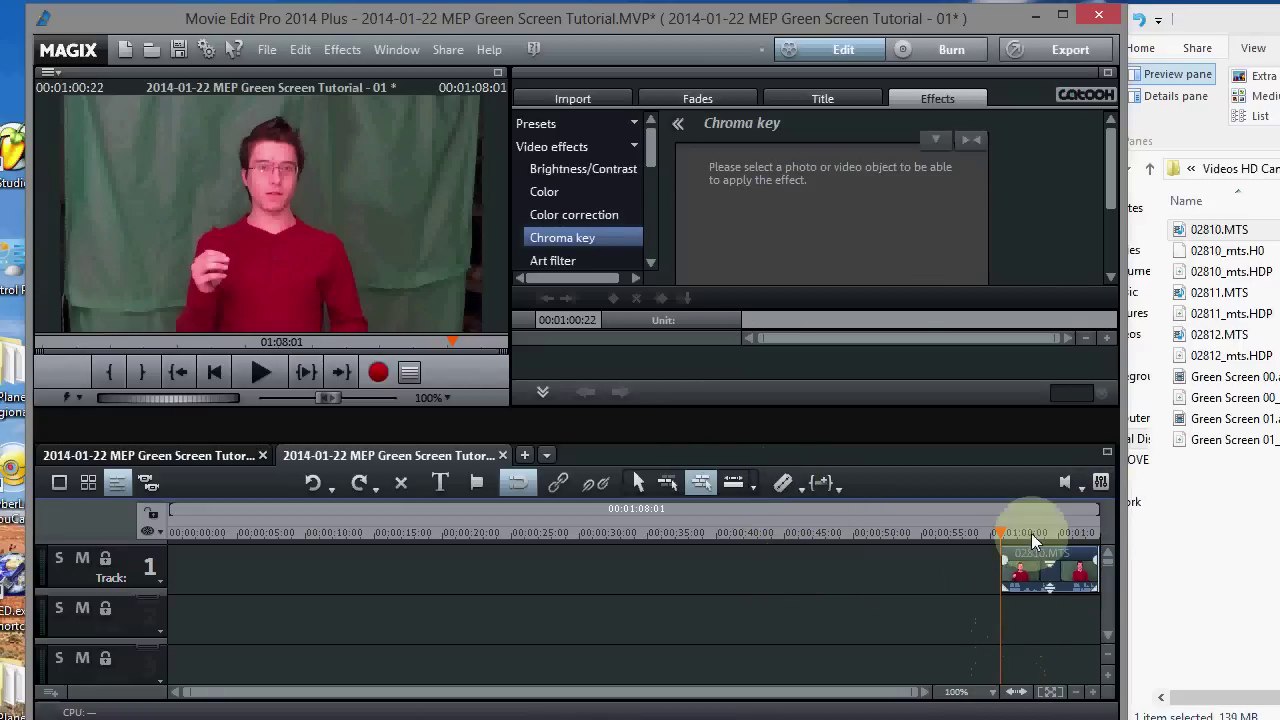
left_click_drag(1035, 563, 177, 566)
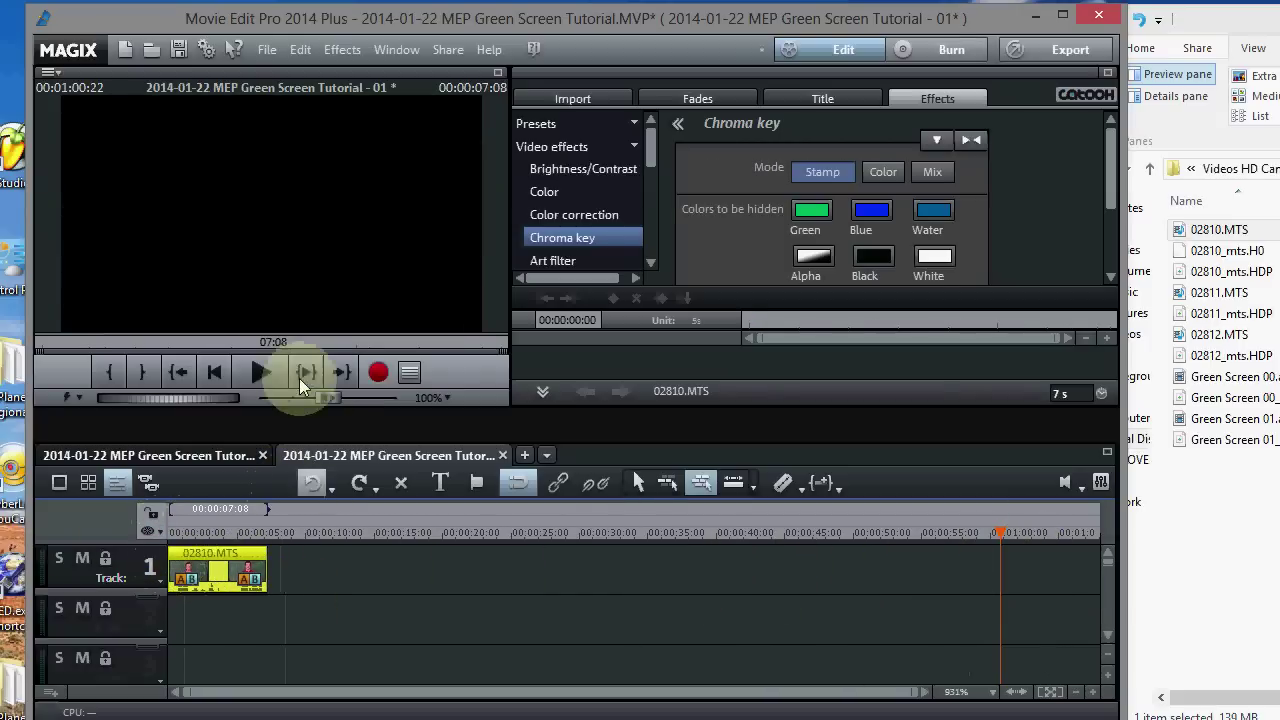
Jump to the movie start and zoom the timeline to show the whole trimmed 02810.MTS clip
left_click(212, 373)
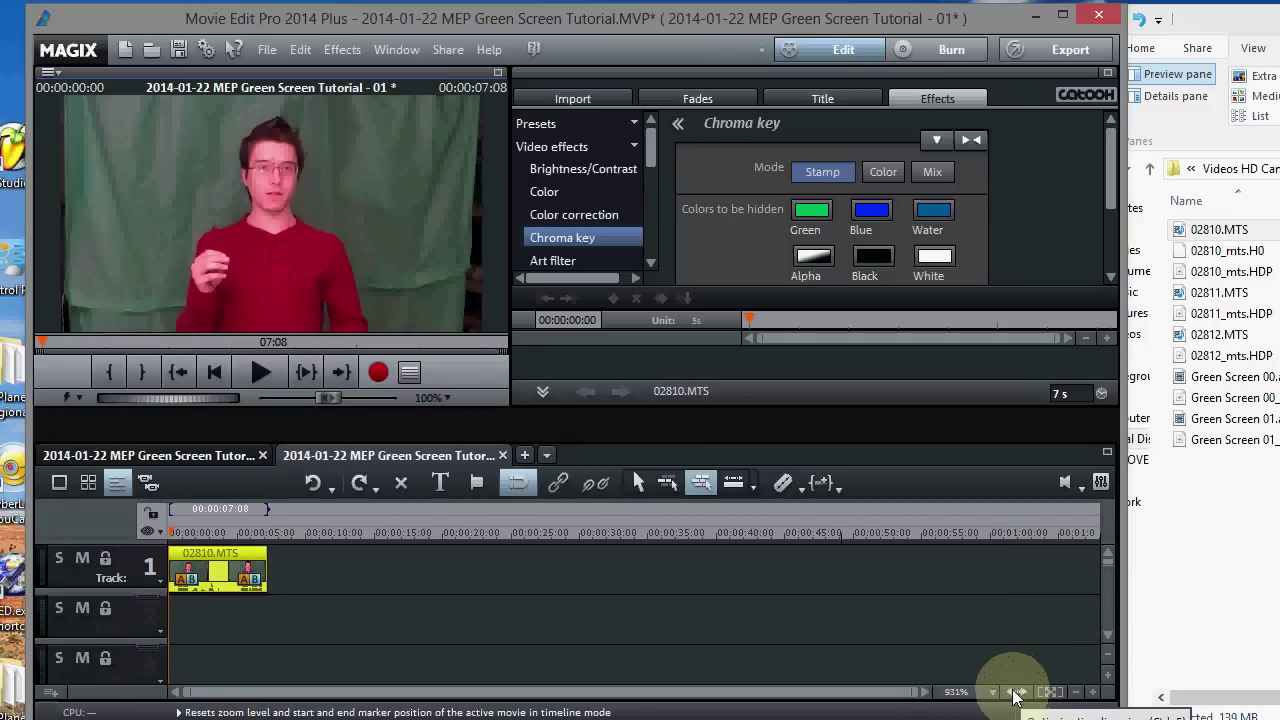
left_click(1018, 694)
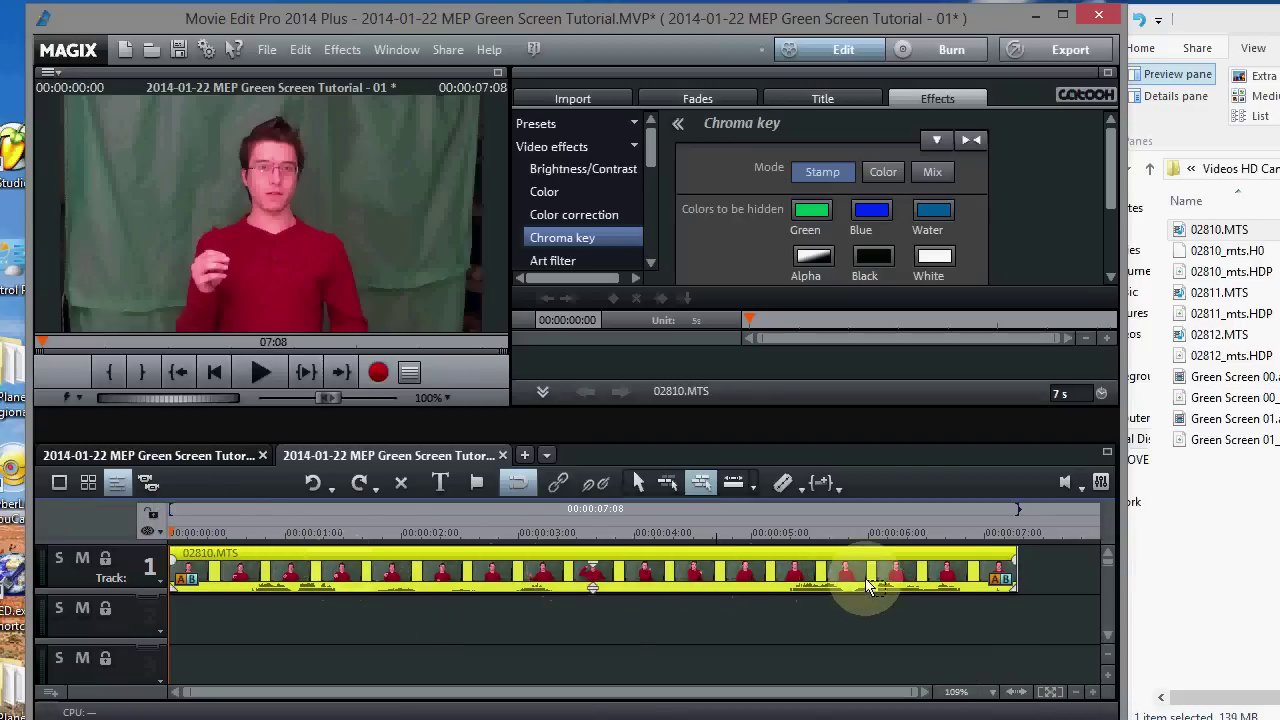
right_click(417, 583)
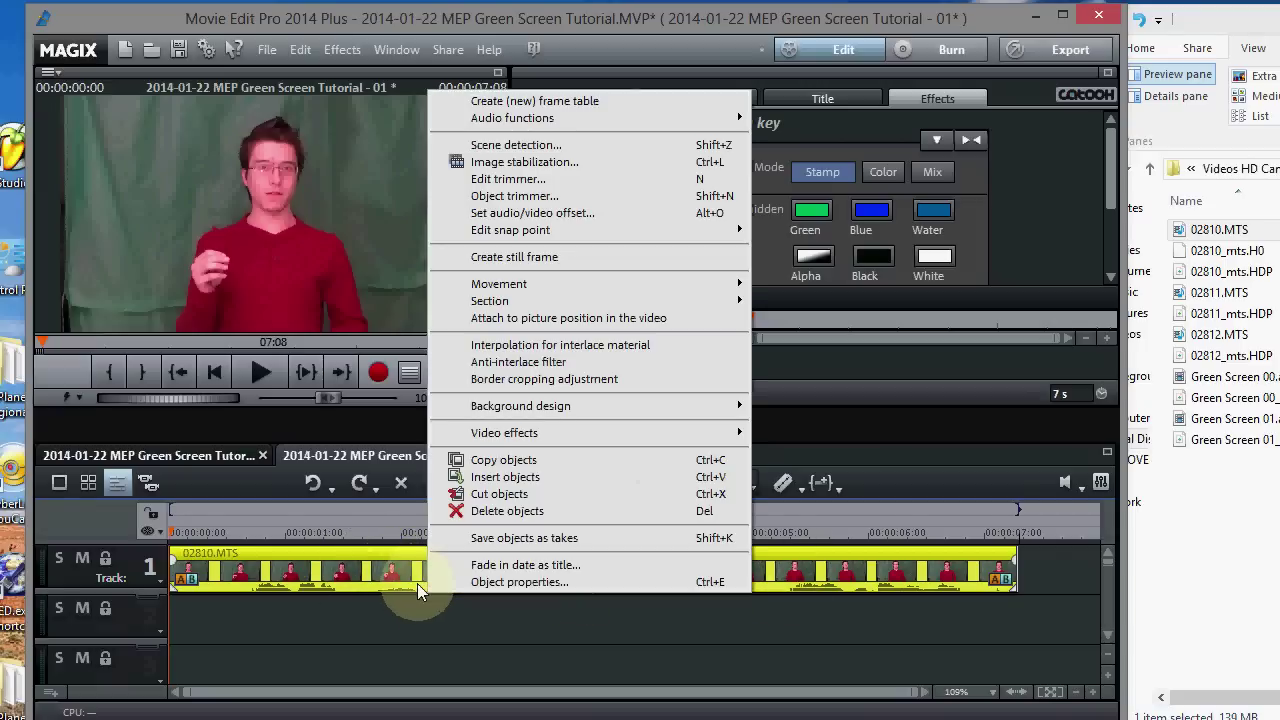
mouse_move(527, 119)
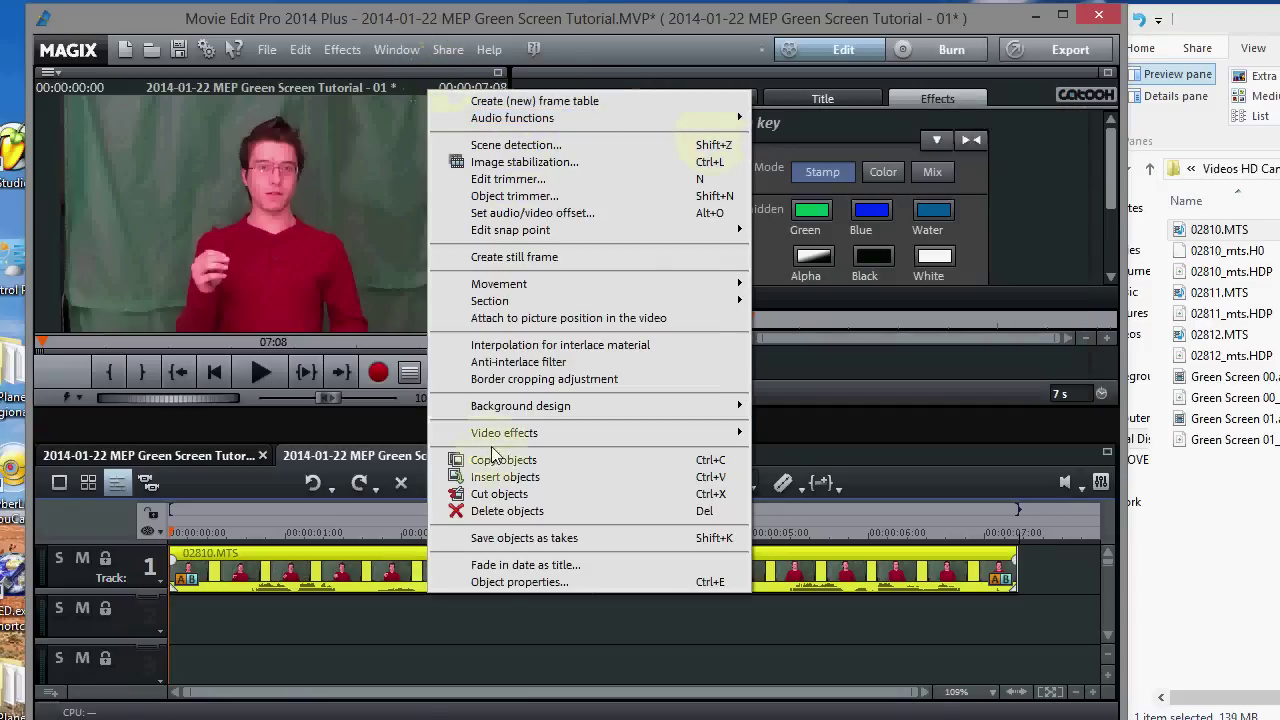
left_click(497, 645)
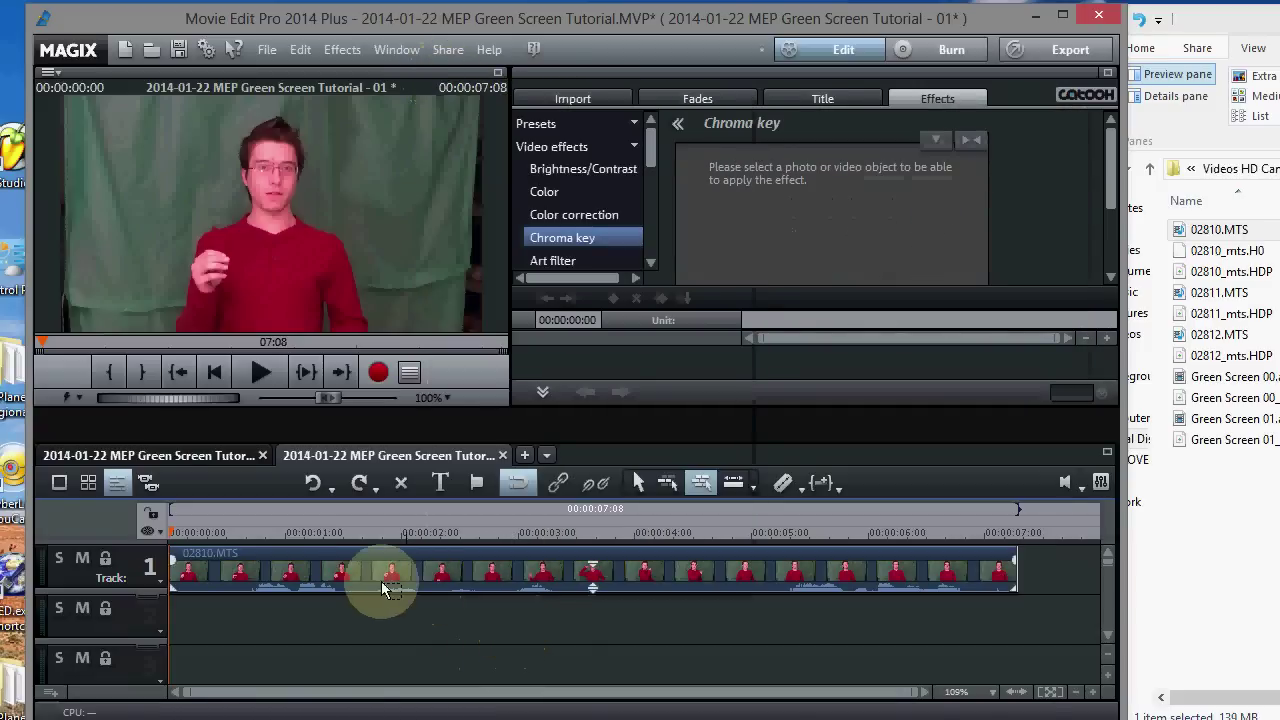
Preview the clip and park the playhead at 00:00:03:18 for the cut
left_click(258, 374)
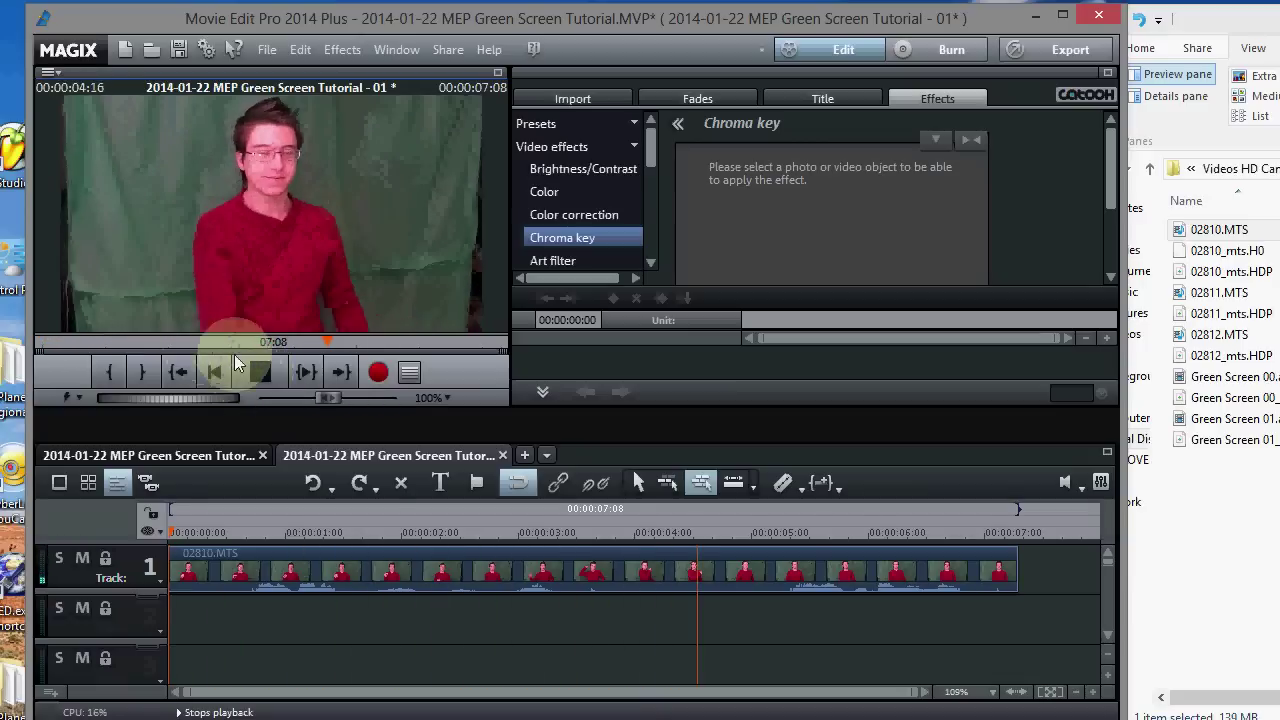
left_click(255, 373)
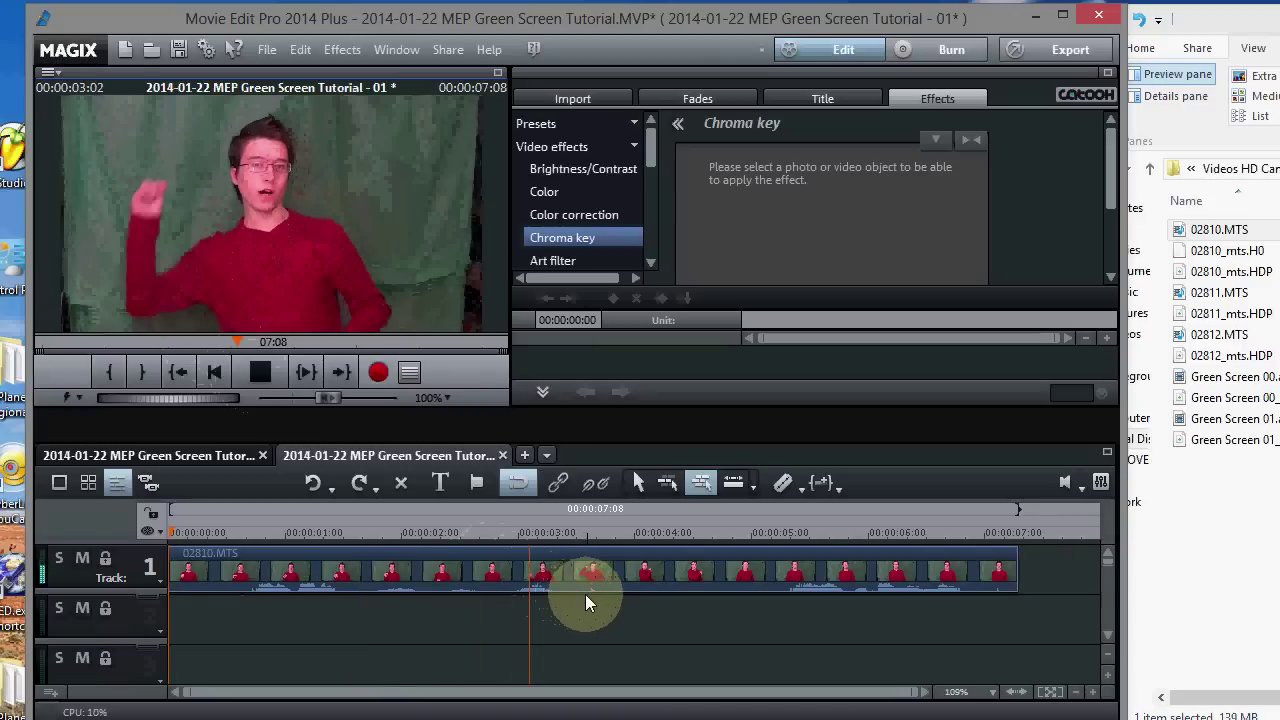
left_click(589, 530)
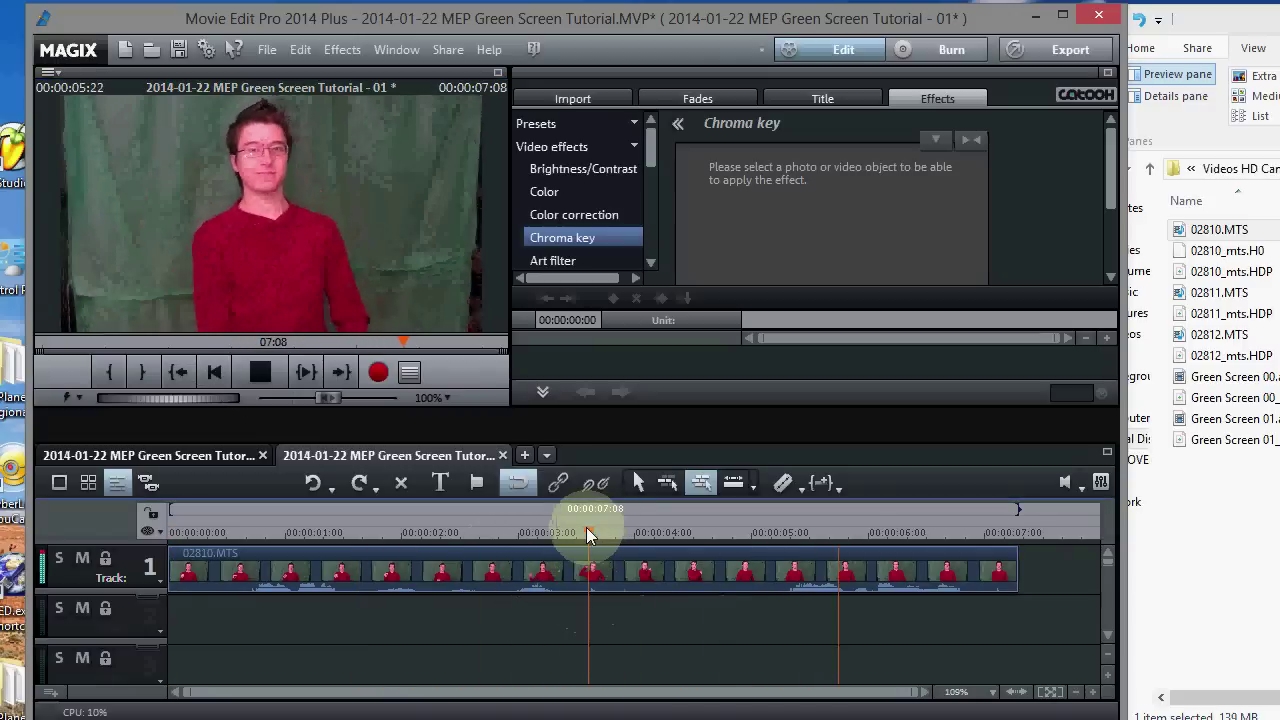
left_click(258, 378)
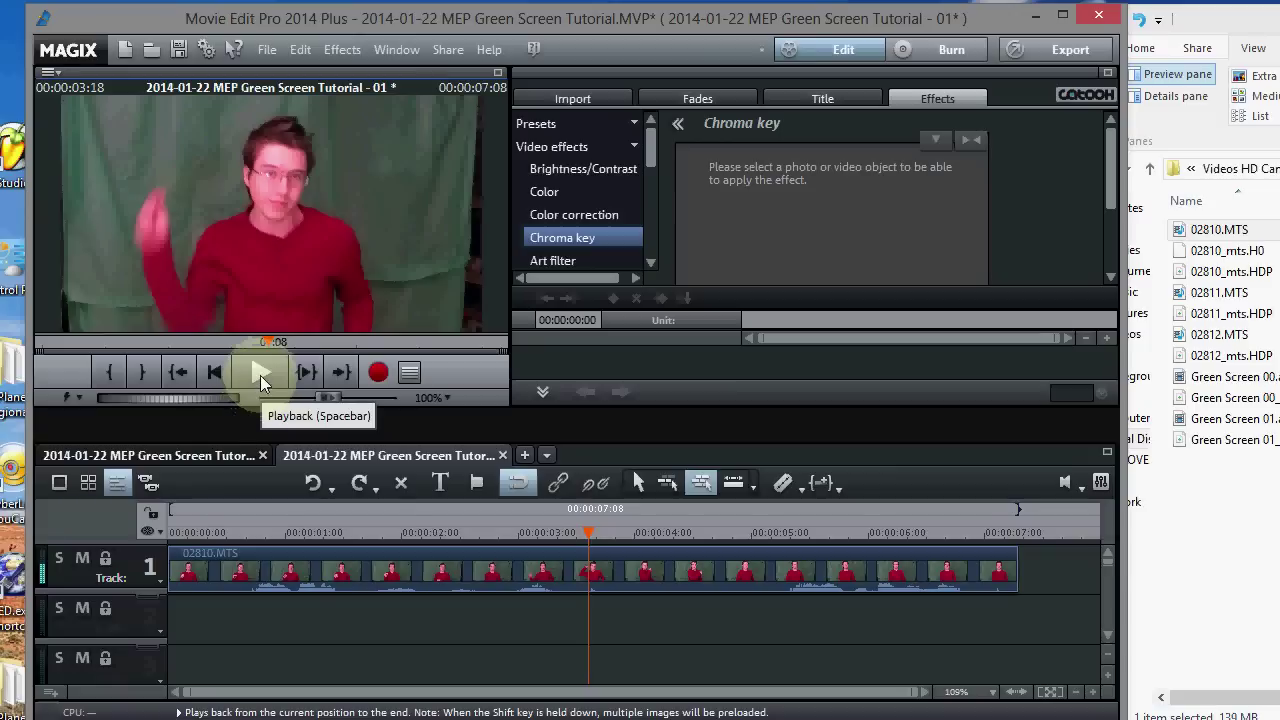
left_click(263, 375)
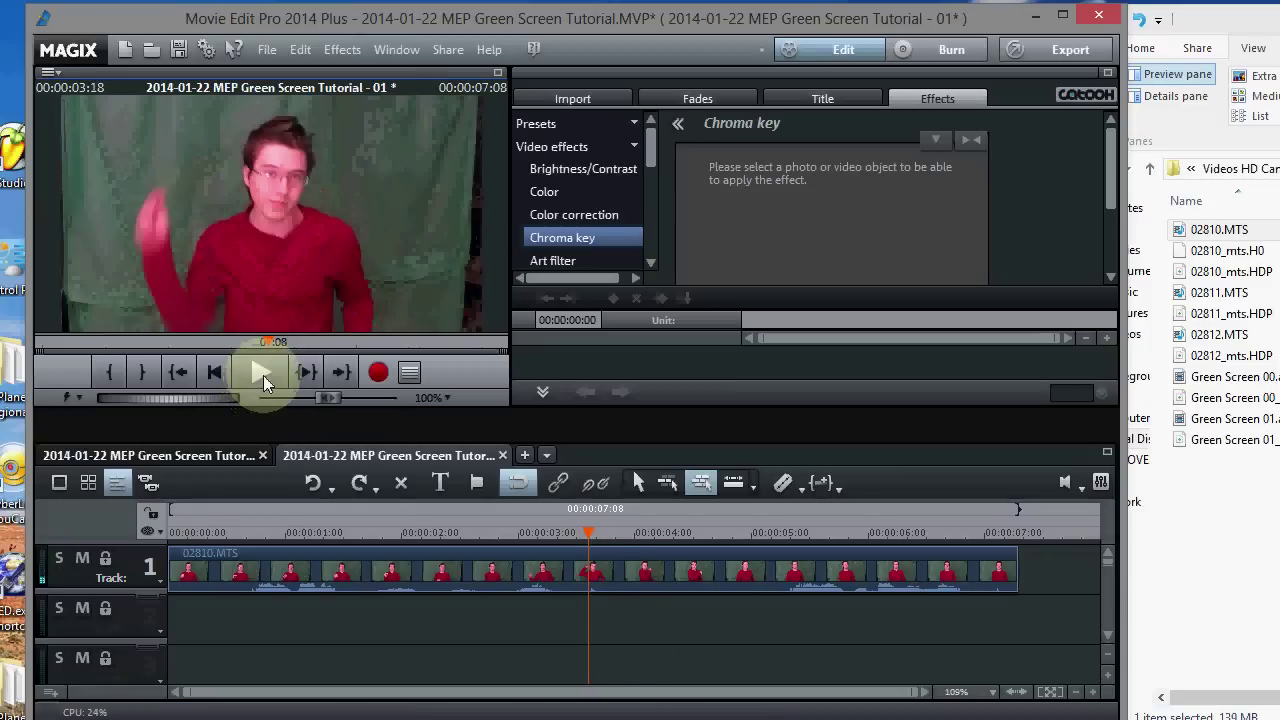
left_click(263, 375)
left_click(263, 375)
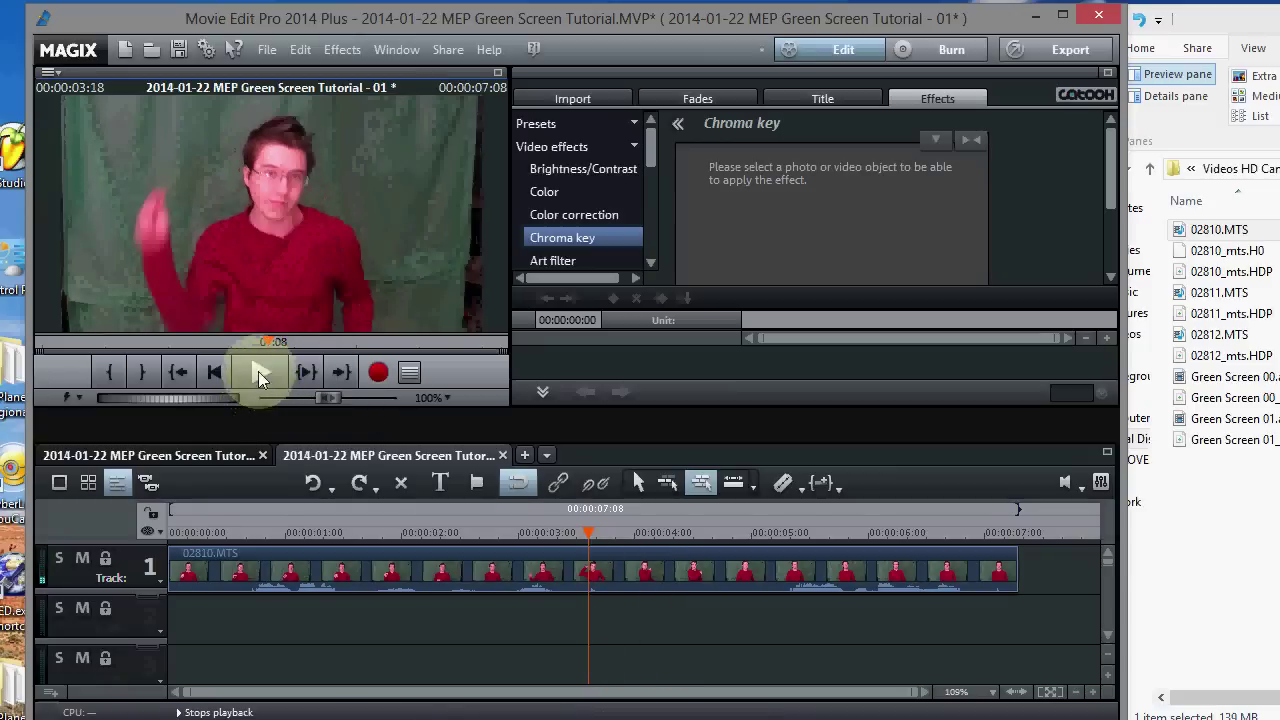
left_click(258, 371)
left_click(507, 484)
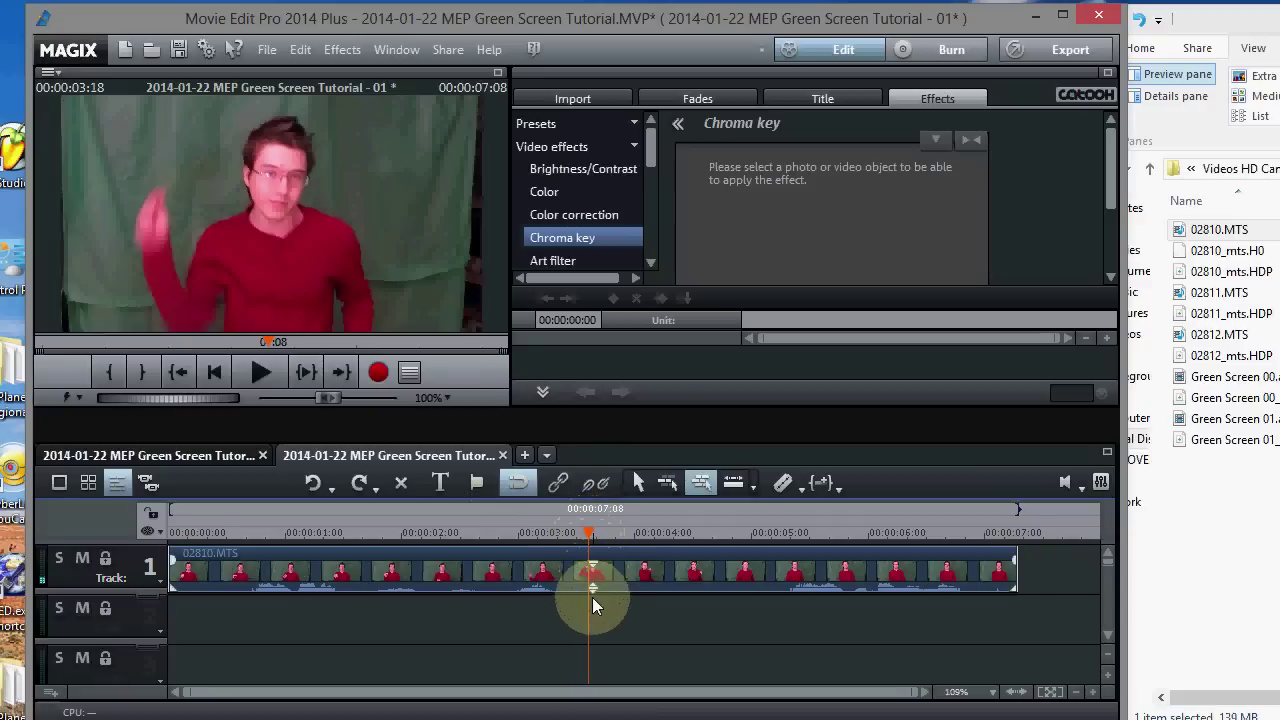
Split 02810.MTS at 3:18 and select the second part
left_click(783, 486)
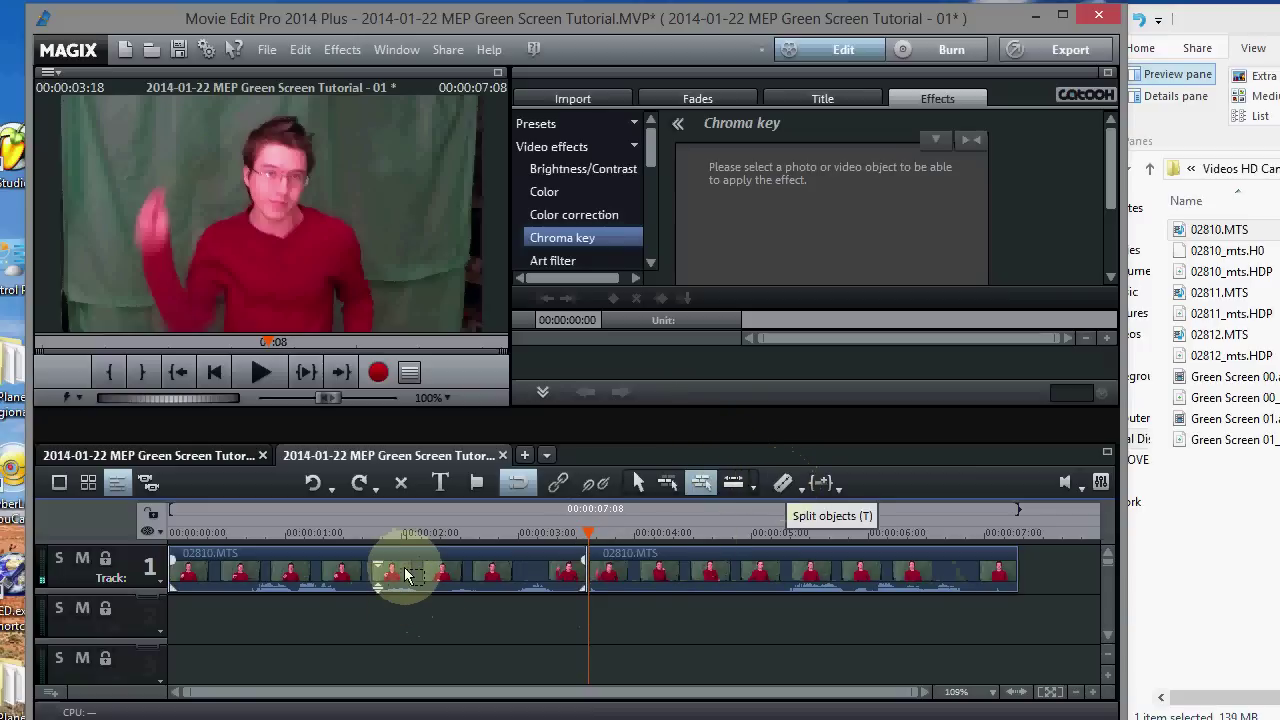
left_click(678, 574)
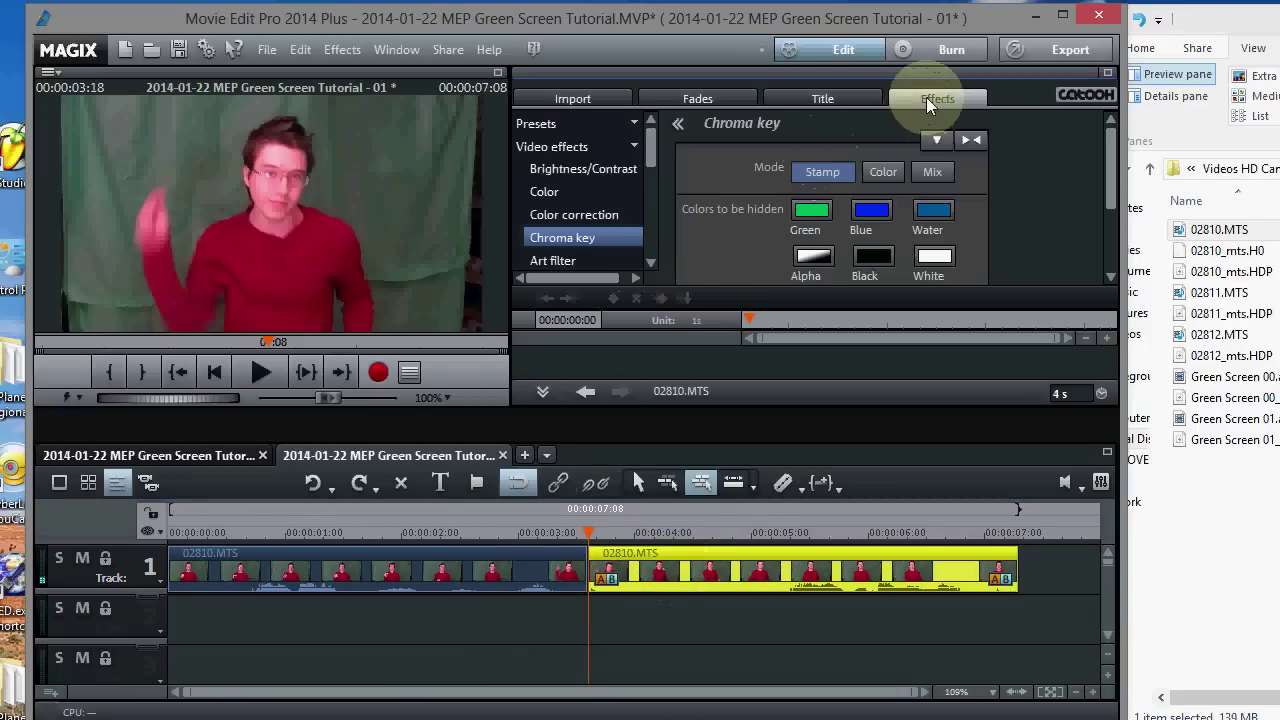
Apply a green Chroma key to the second part and lower Threshold near minimum so the background turns black
left_click(568, 244)
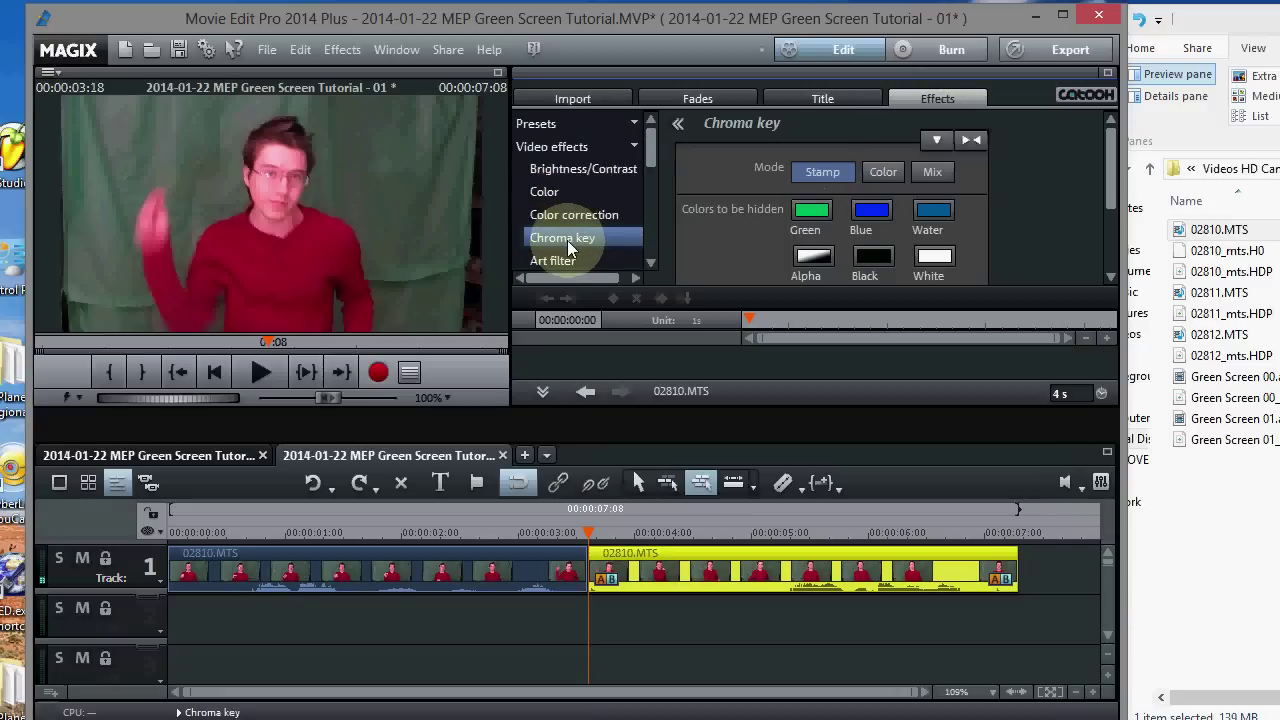
left_click(810, 212)
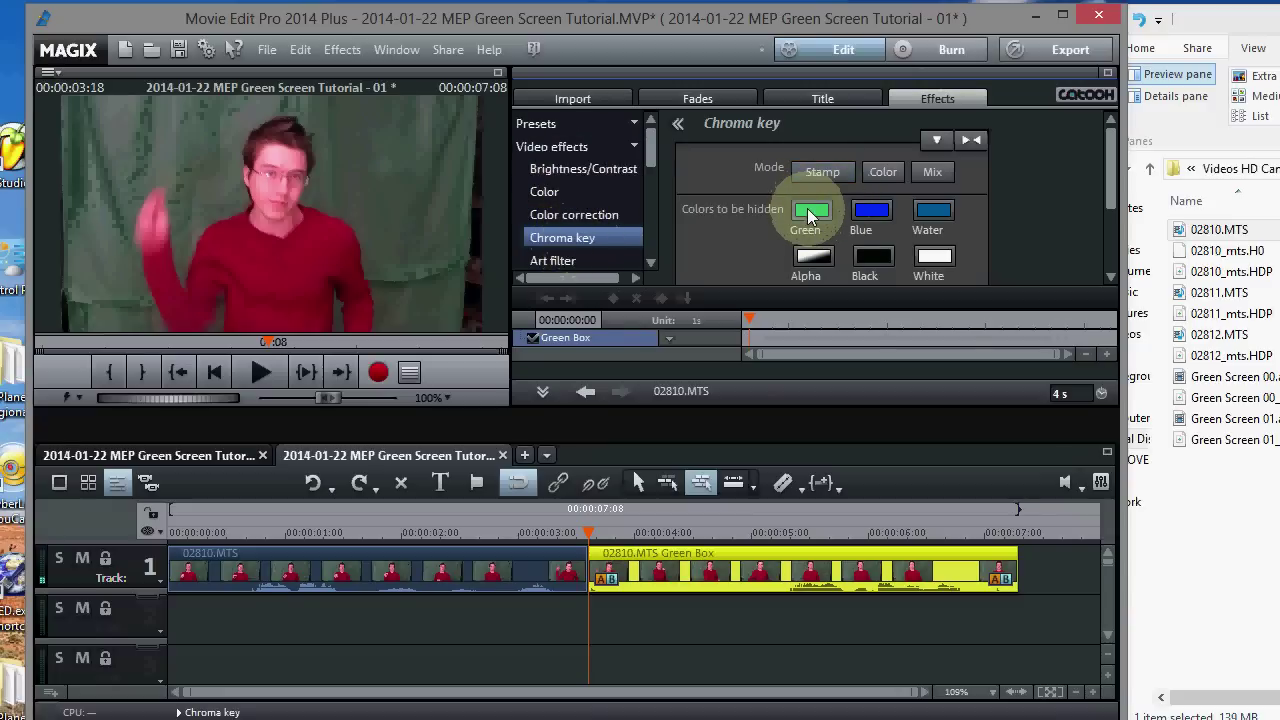
left_click_drag(1110, 159, 1110, 190)
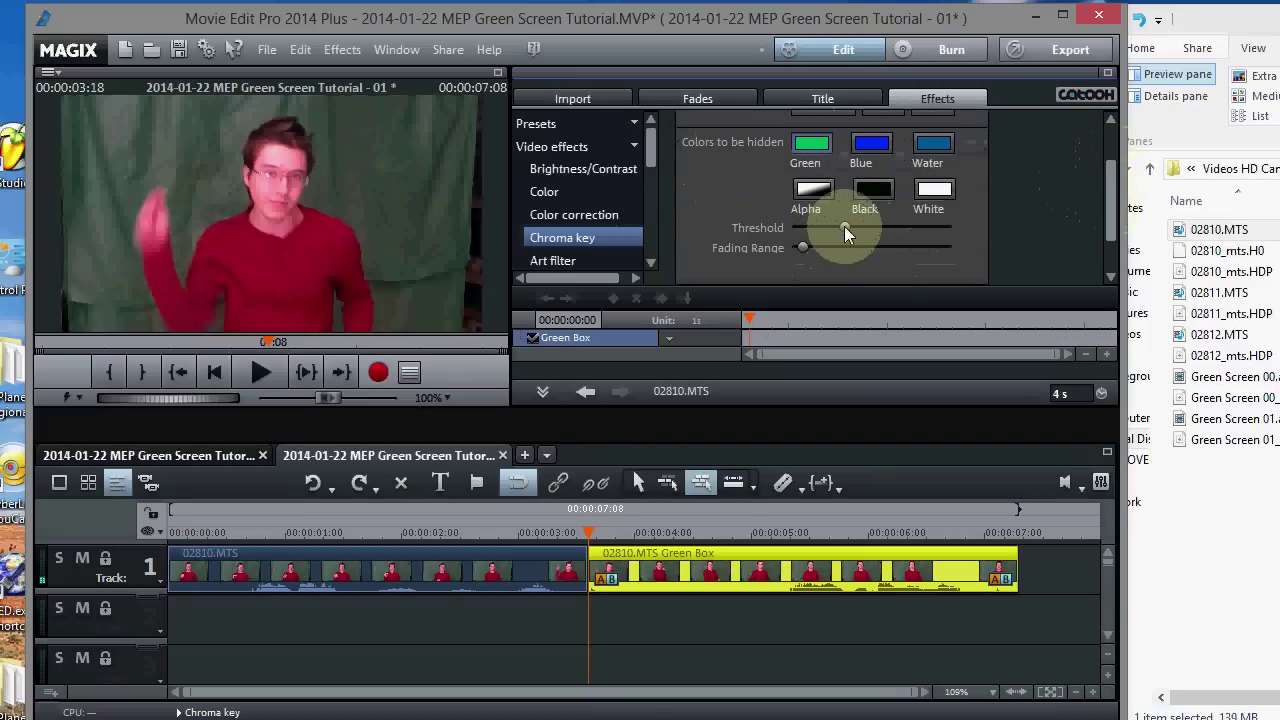
left_click_drag(844, 226, 799, 234)
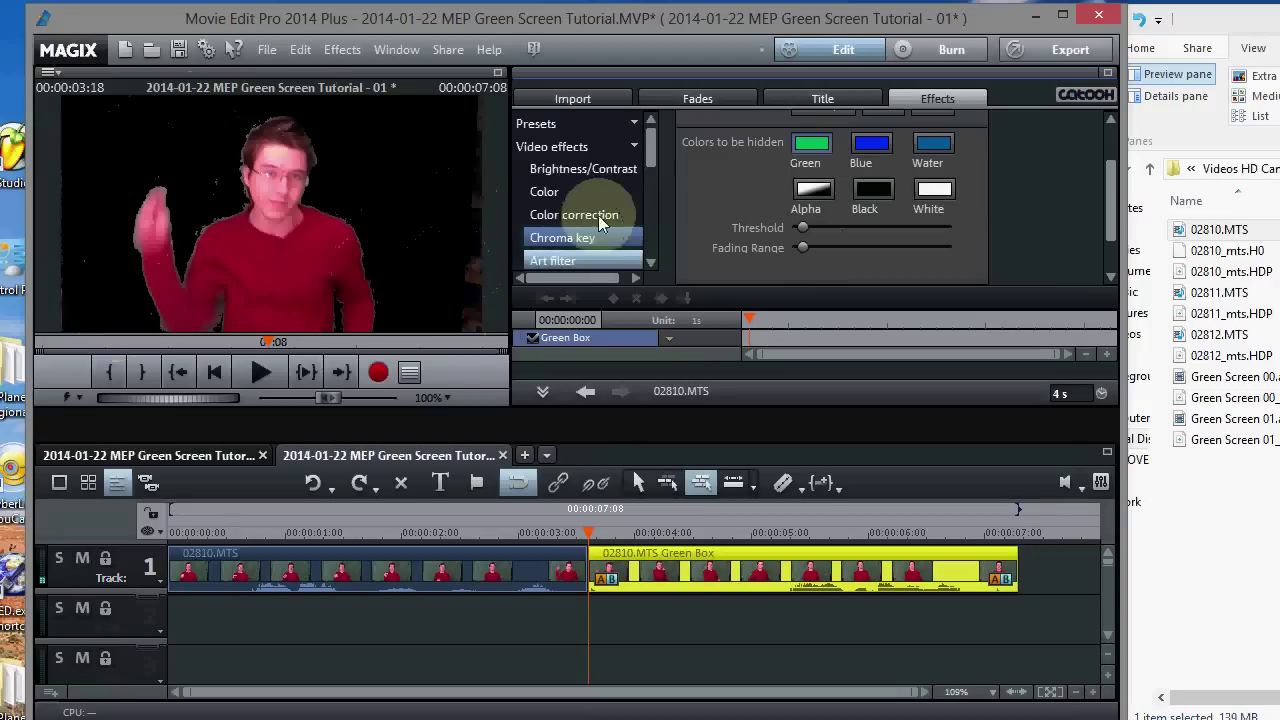
Switch from Video effects to Movement effects and bring up Camera/zoom
left_click(632, 148)
left_click(632, 171)
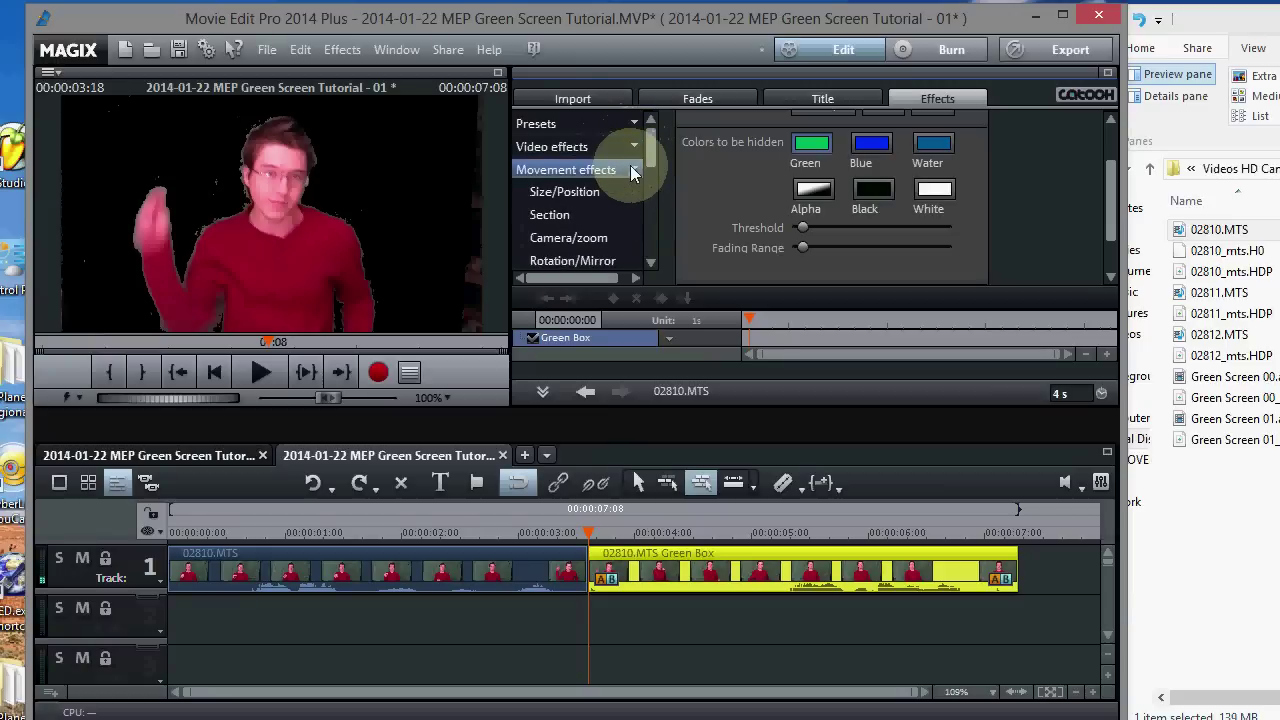
left_click_drag(651, 157, 651, 173)
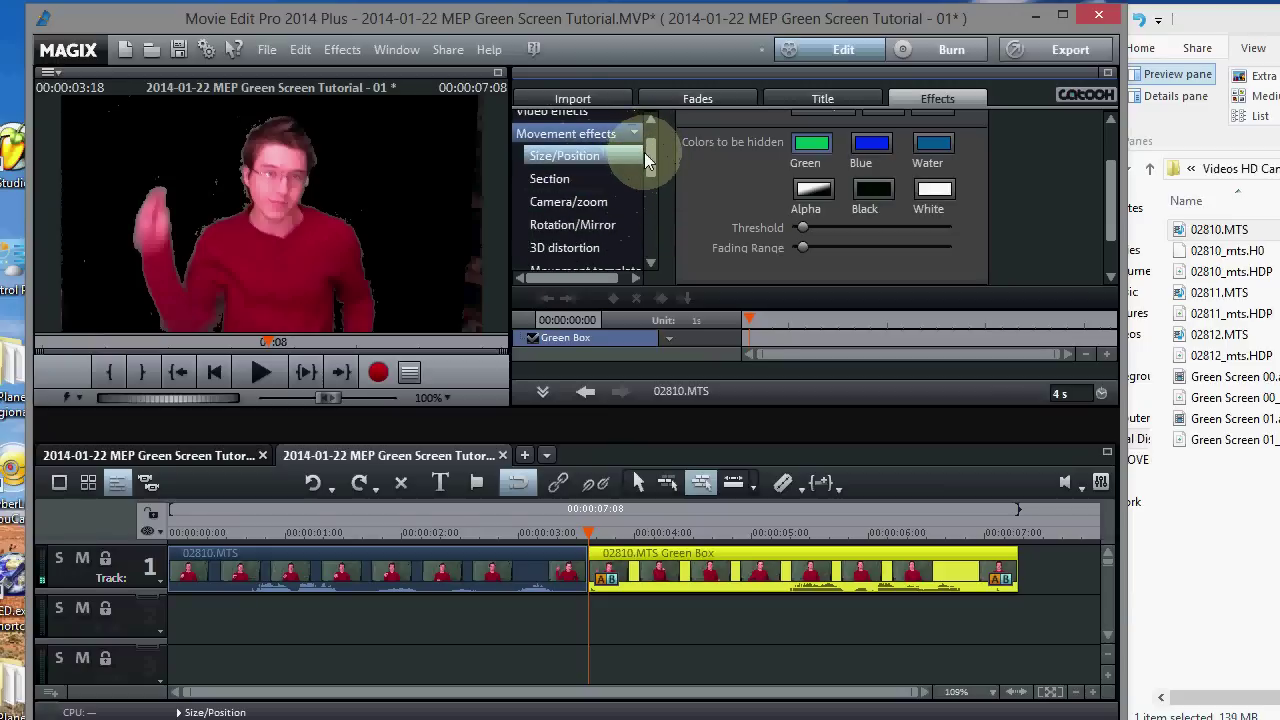
left_click_drag(647, 162, 651, 157)
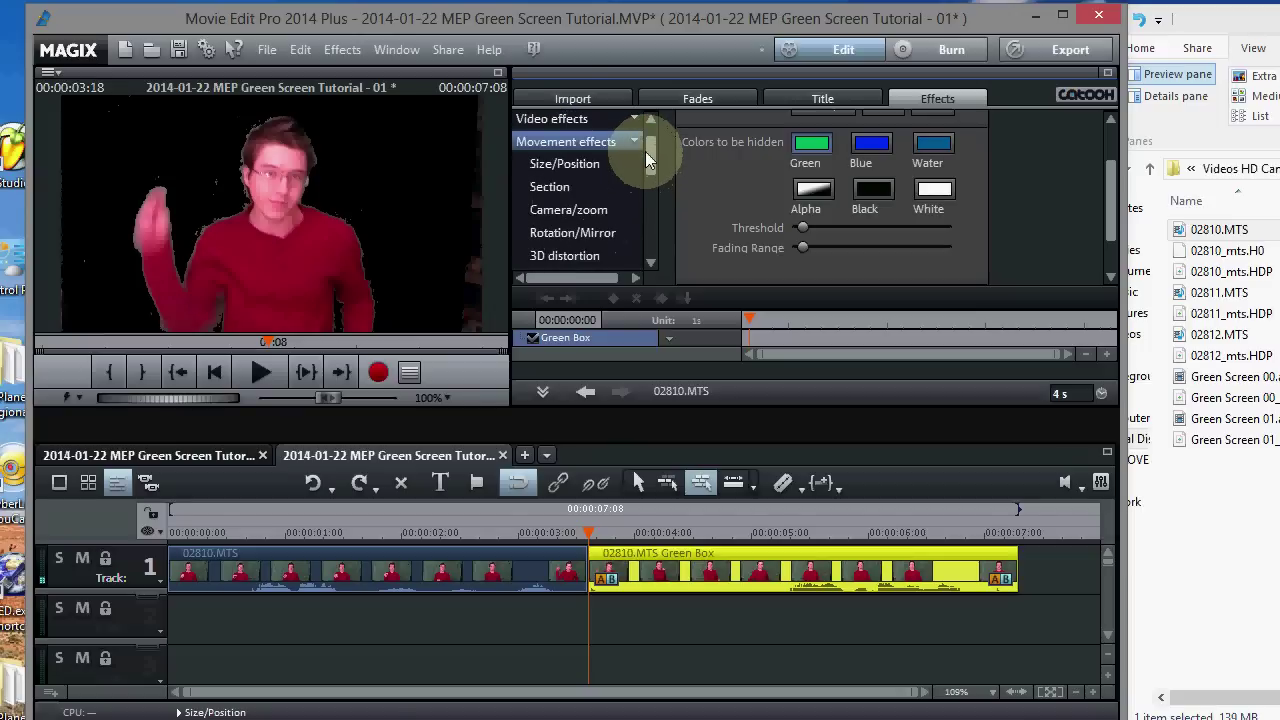
left_click(571, 211)
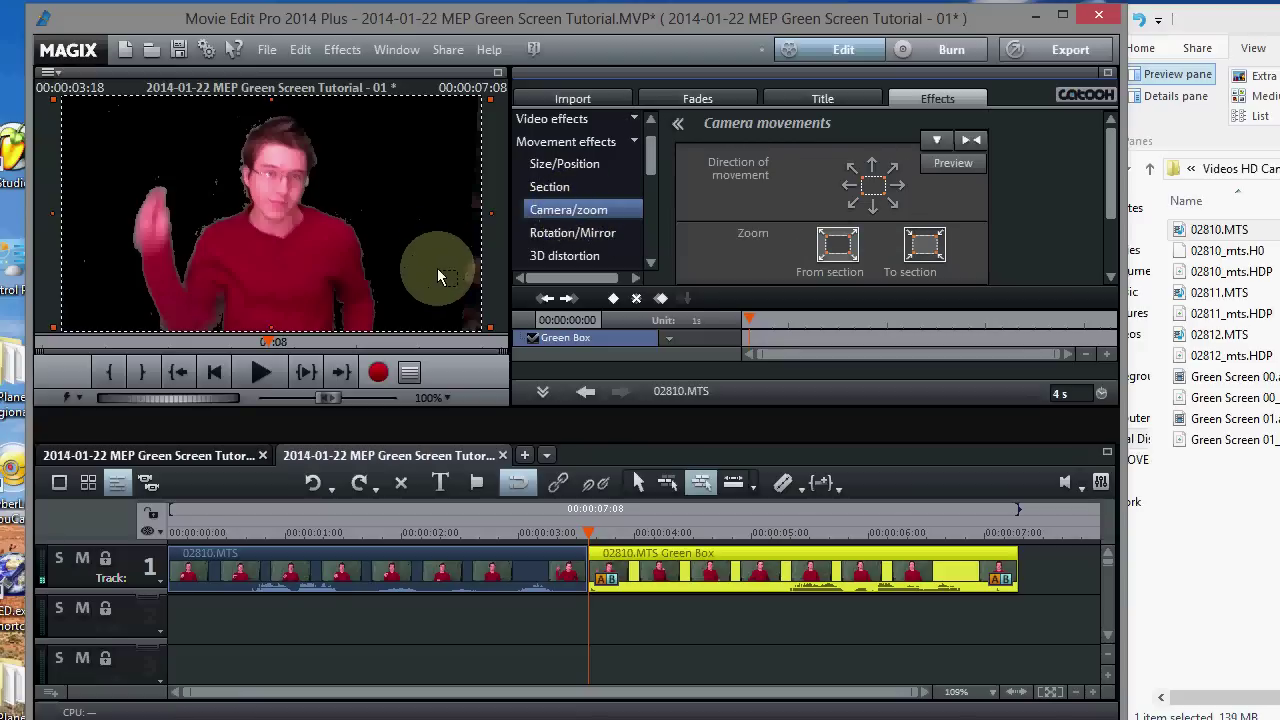
Shrink and reposition the zoom frame so it frames the person
left_click_drag(490, 330, 444, 300)
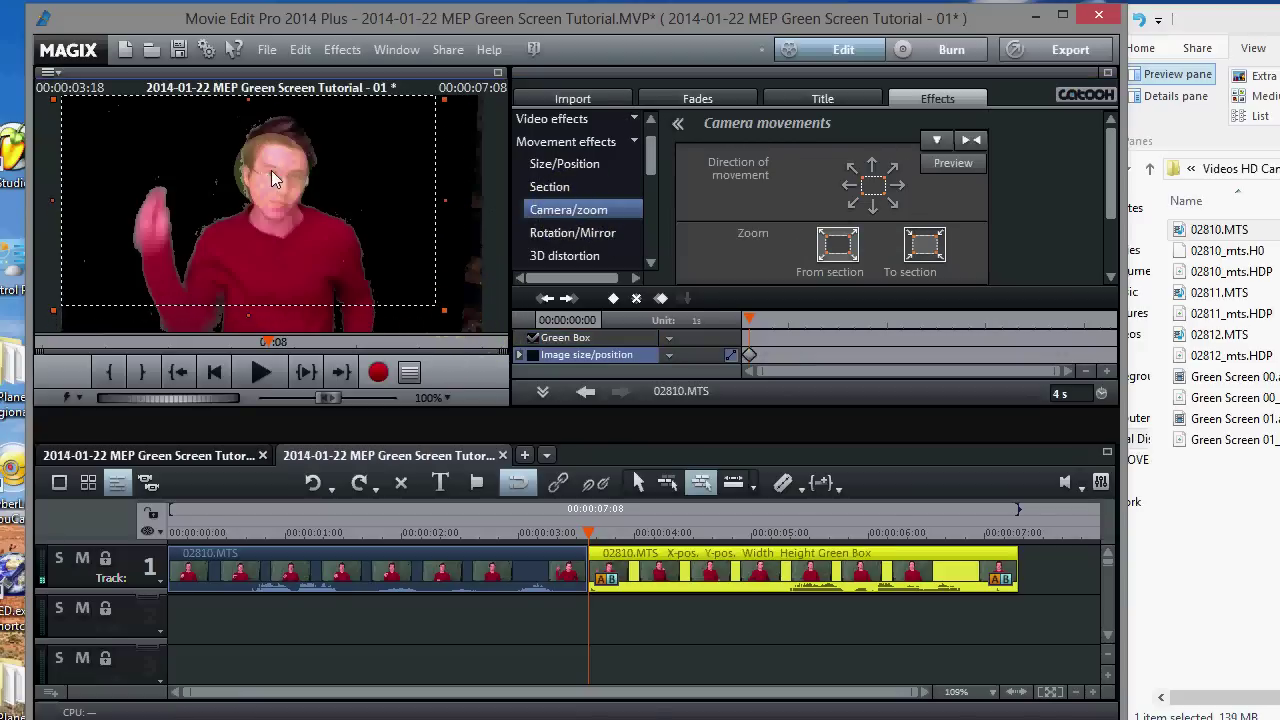
left_click_drag(253, 174, 283, 189)
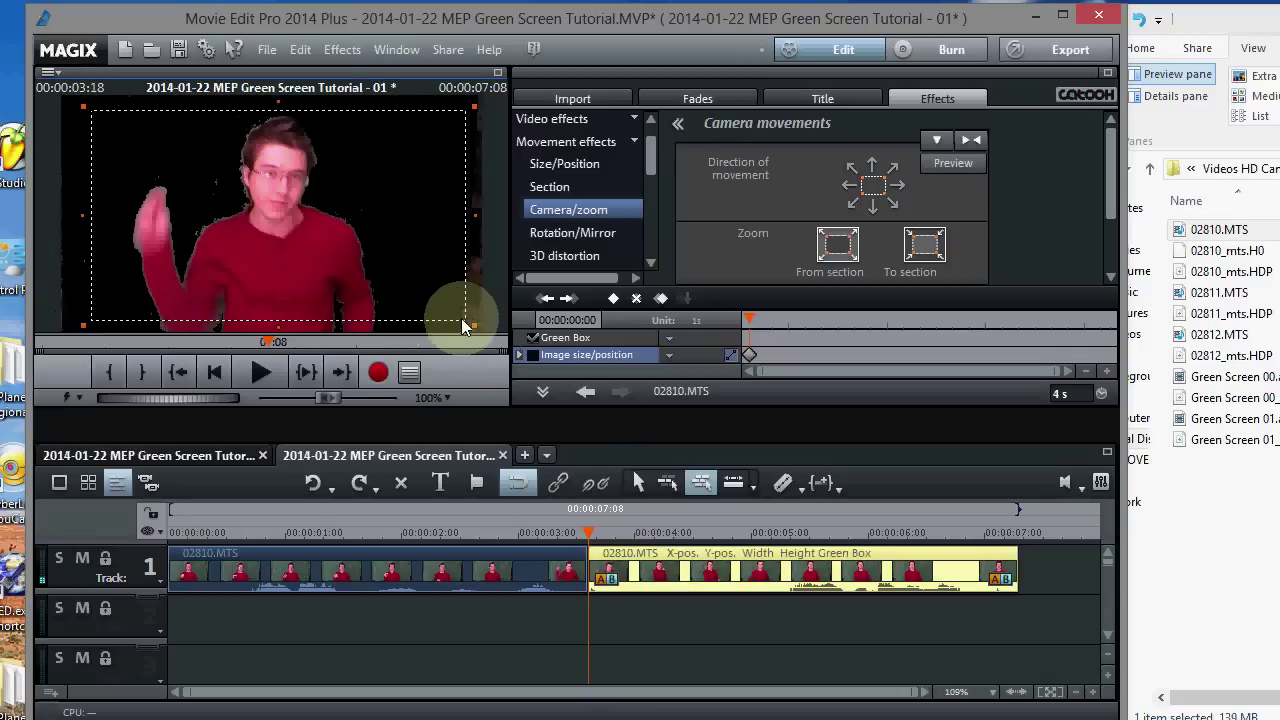
left_click_drag(466, 320, 420, 294)
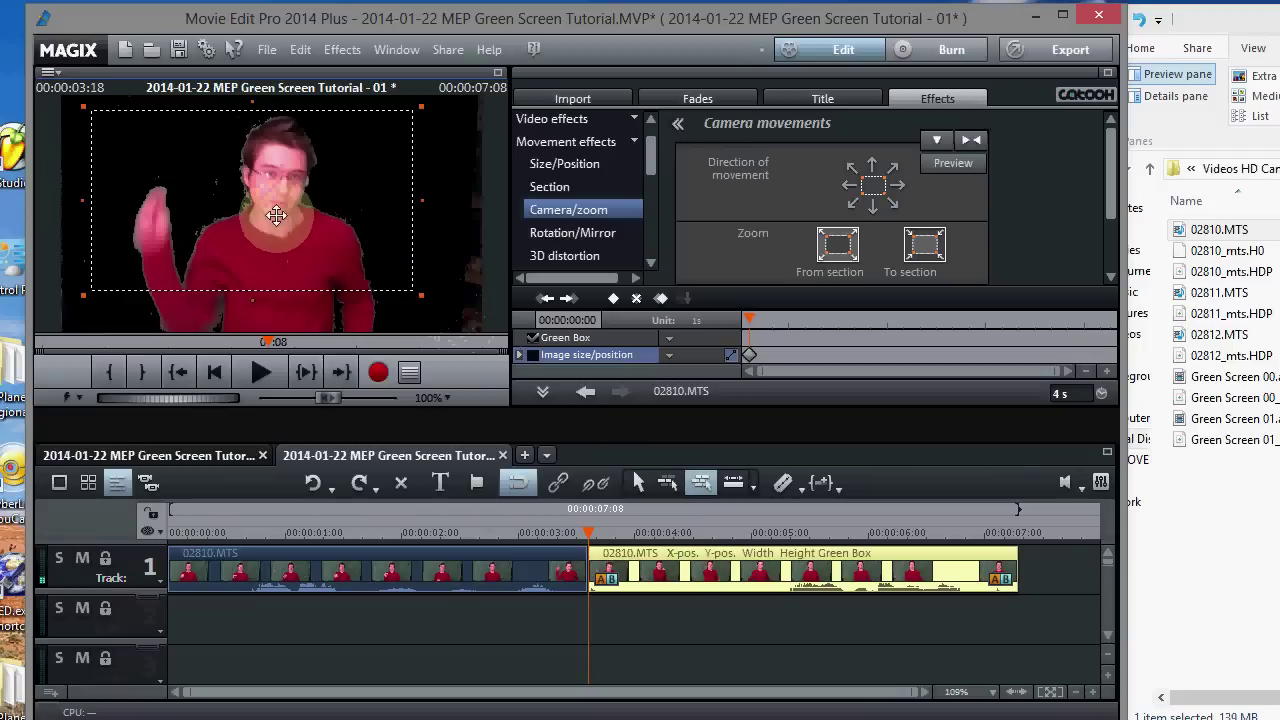
left_click_drag(301, 218, 282, 207)
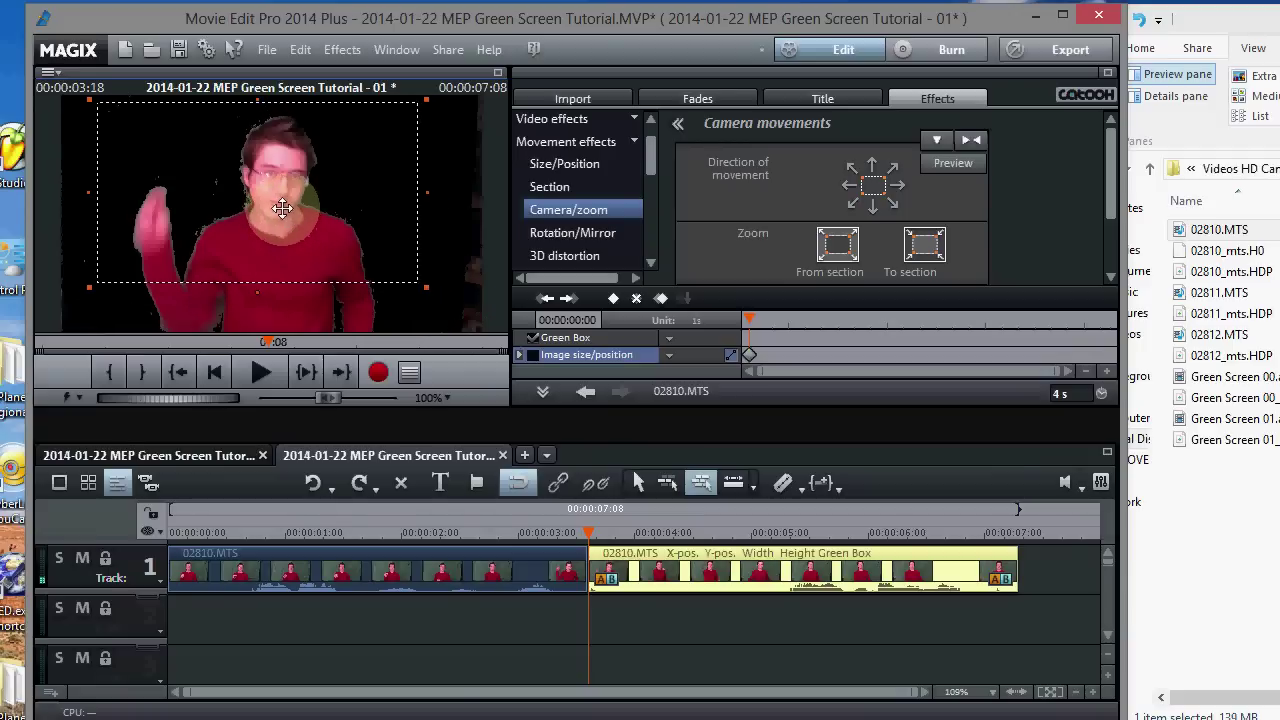
Play back the cropped clip to check the framing, then select the first 02810.MTS part
left_click(258, 373)
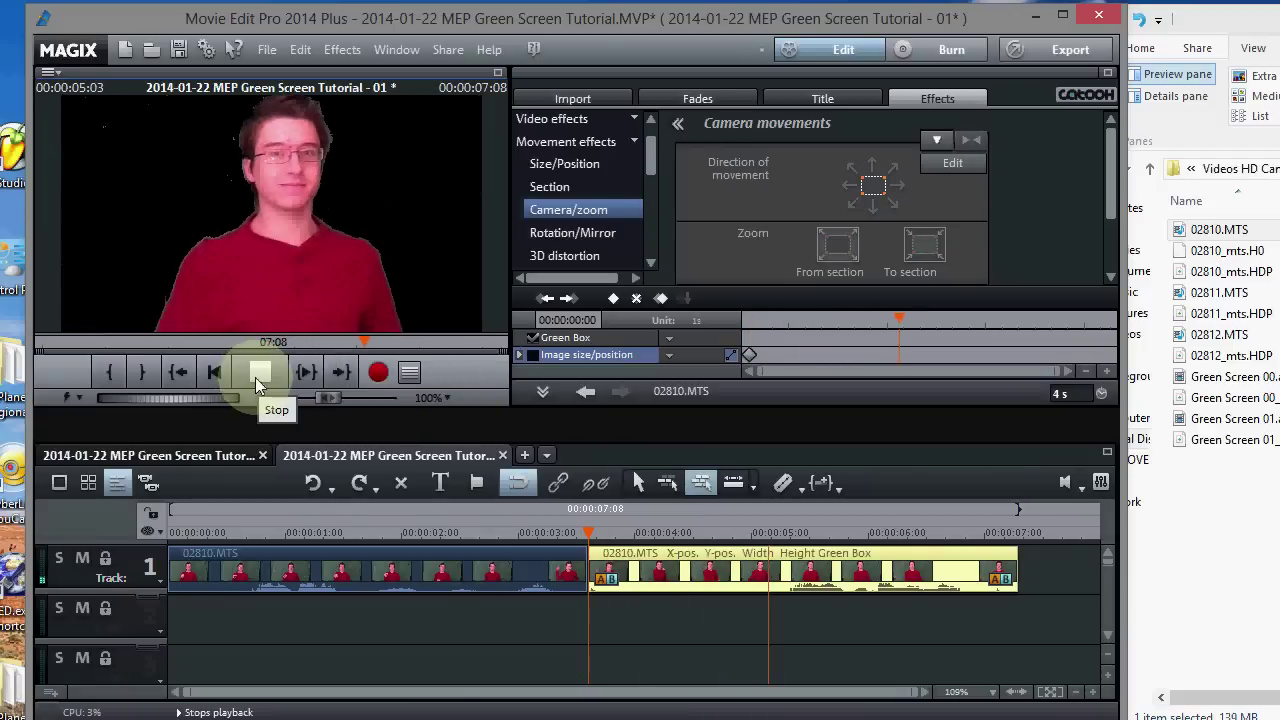
left_click(258, 380)
left_click(258, 380)
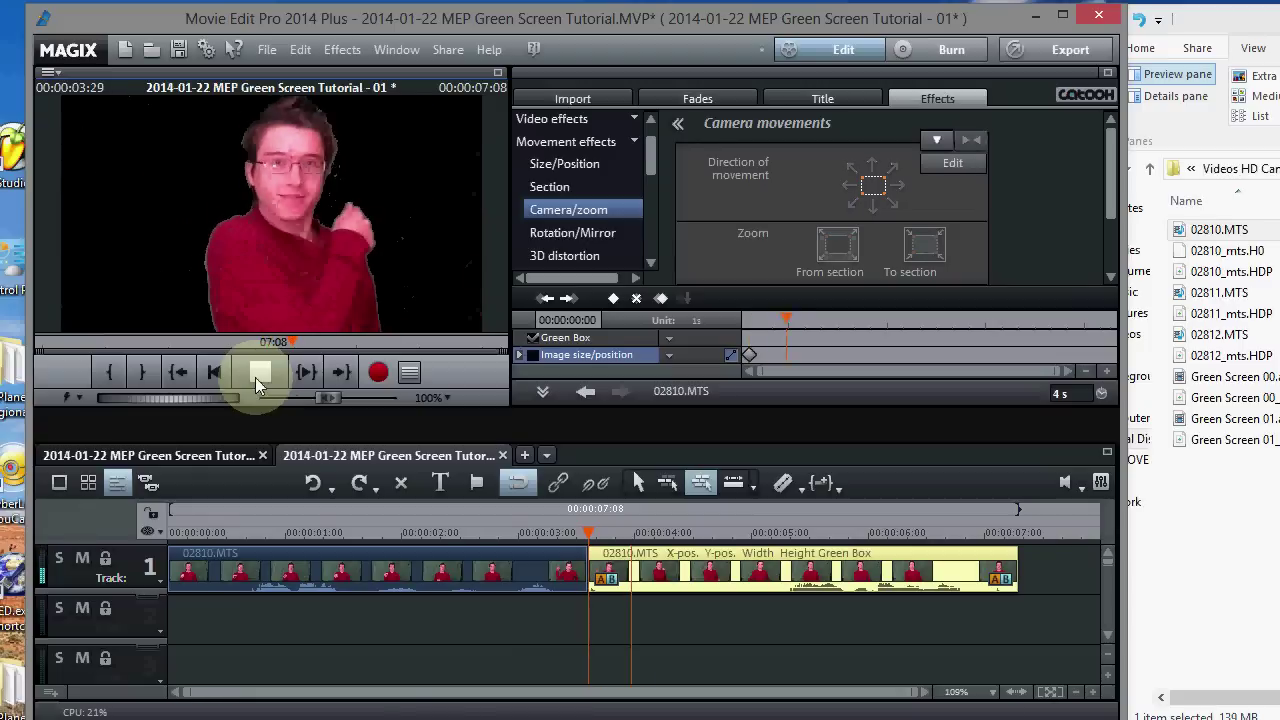
left_click(256, 380)
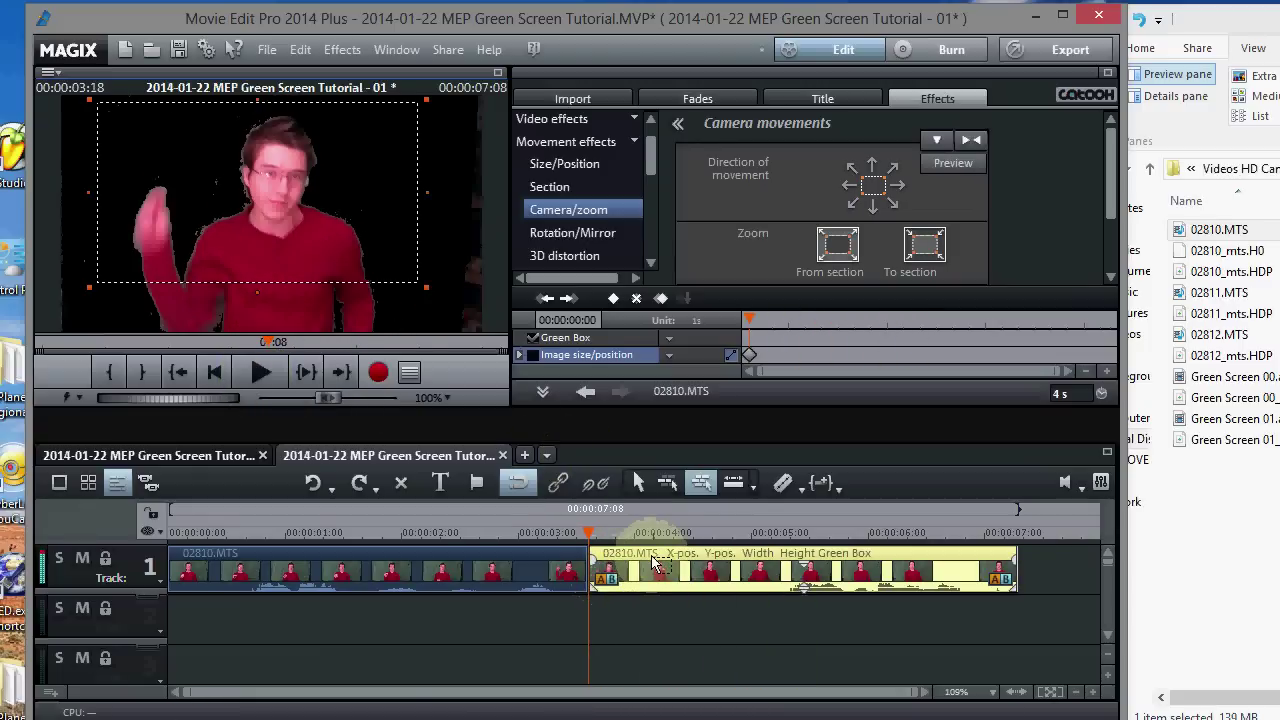
left_click(520, 565)
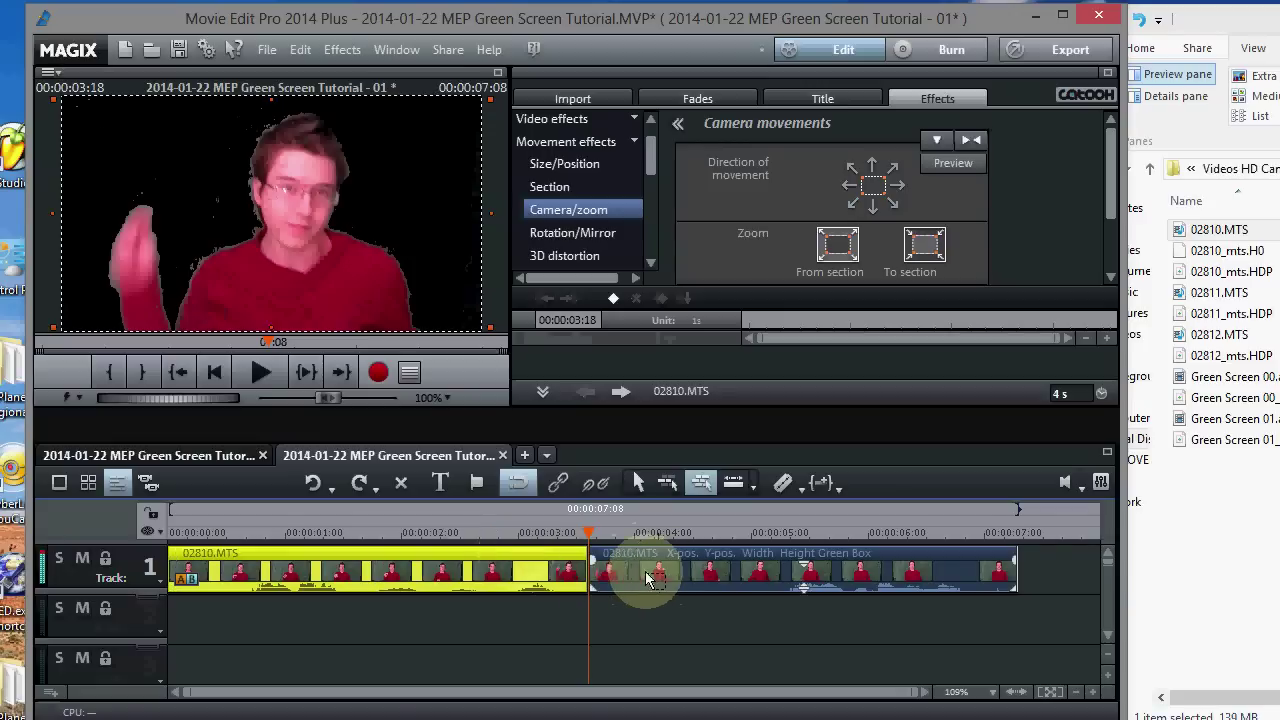
Copy the second clip's video effects, leaving out Green Box
left_click(510, 563)
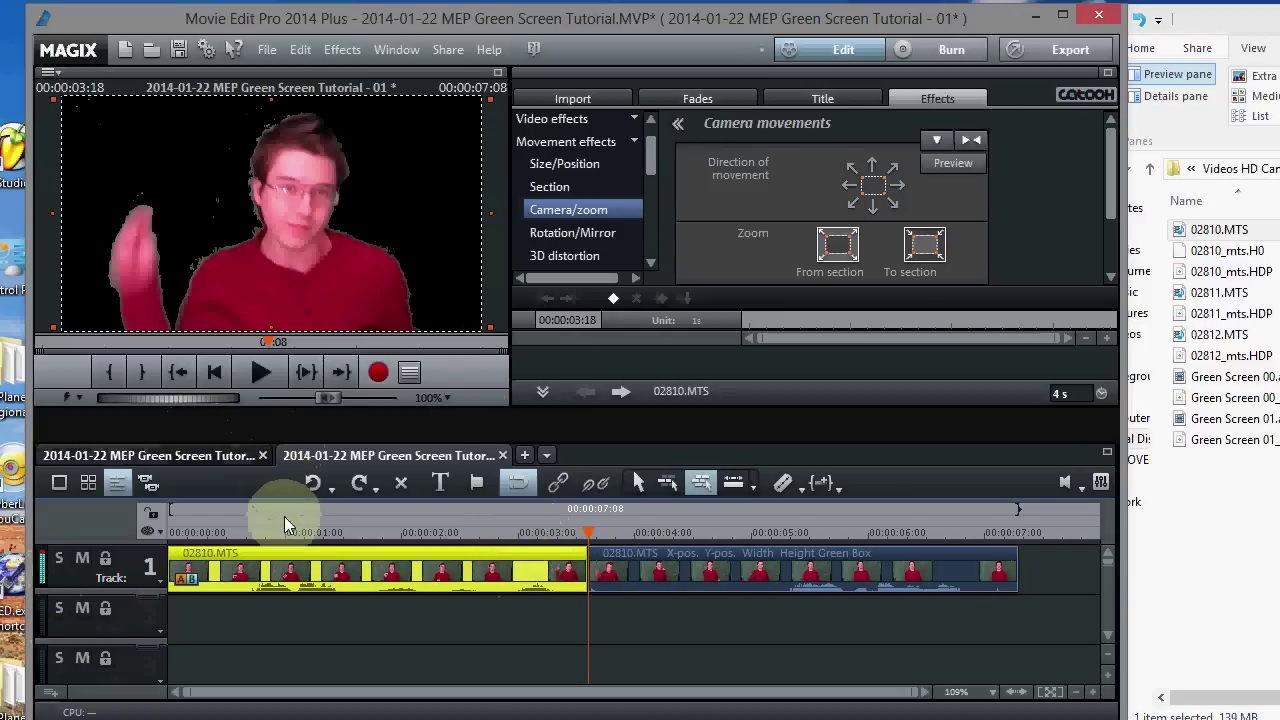
left_click(668, 565)
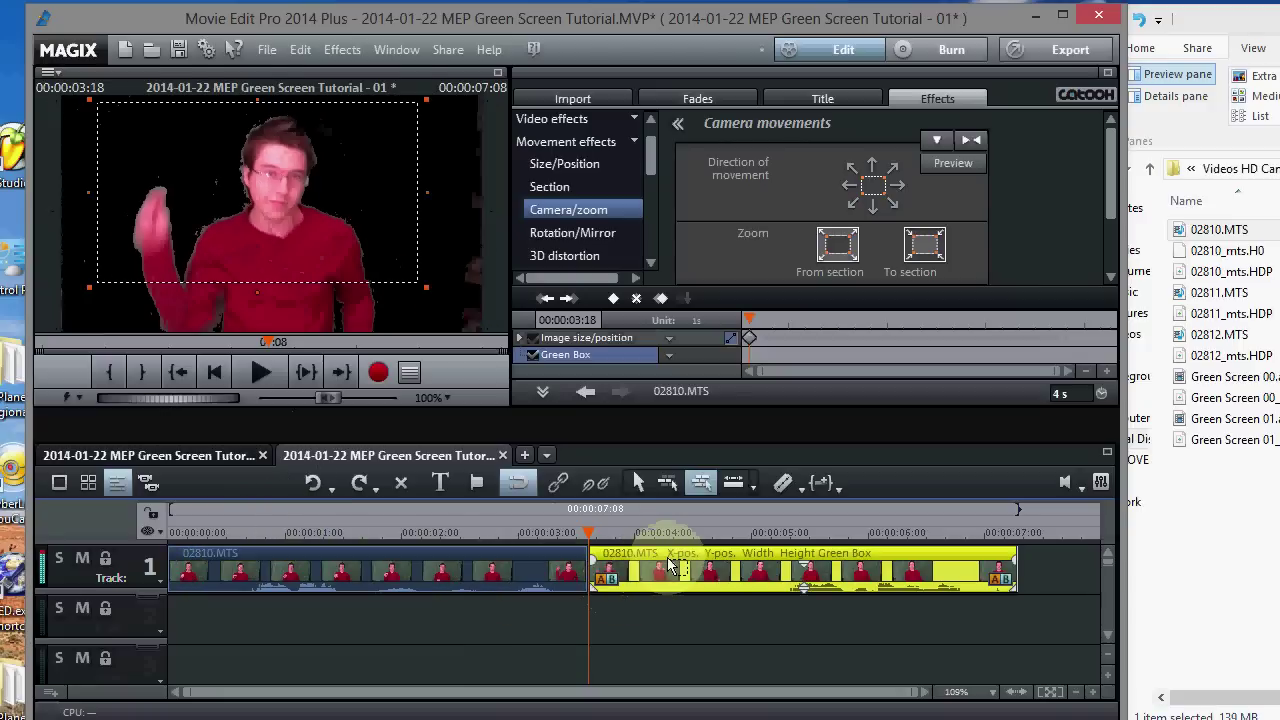
right_click(670, 566)
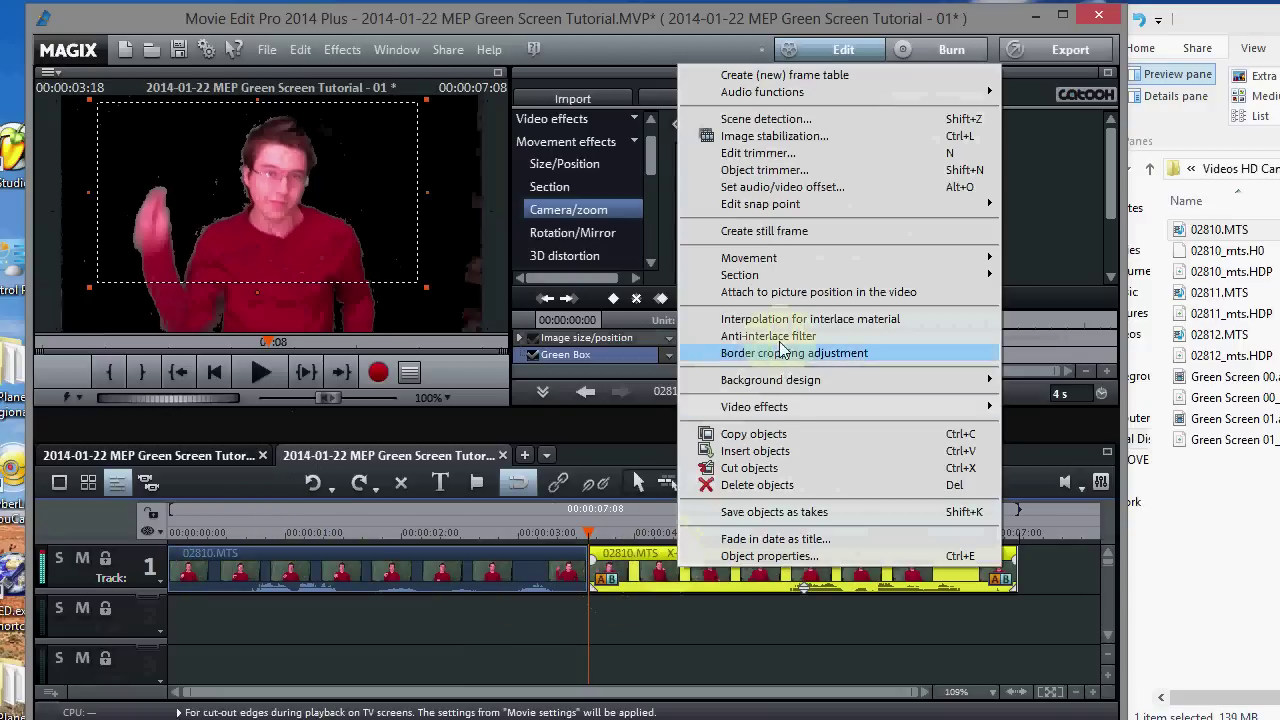
mouse_move(797, 407)
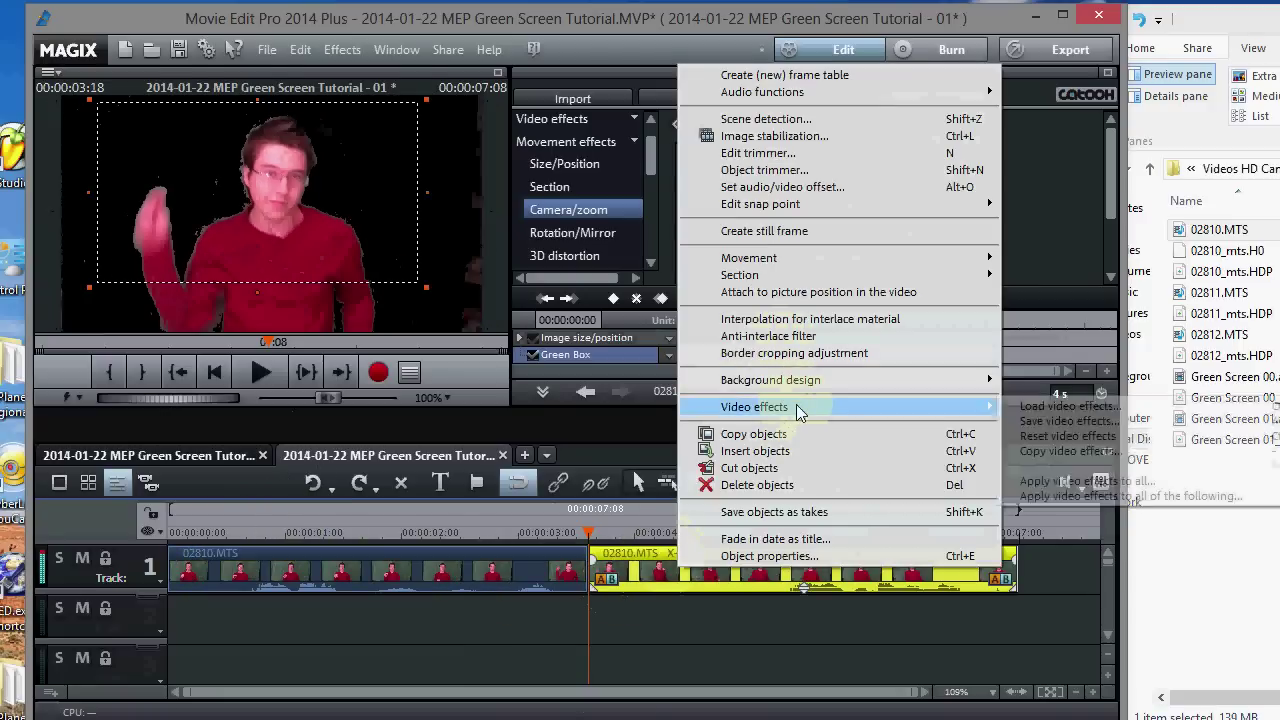
left_click(1038, 451)
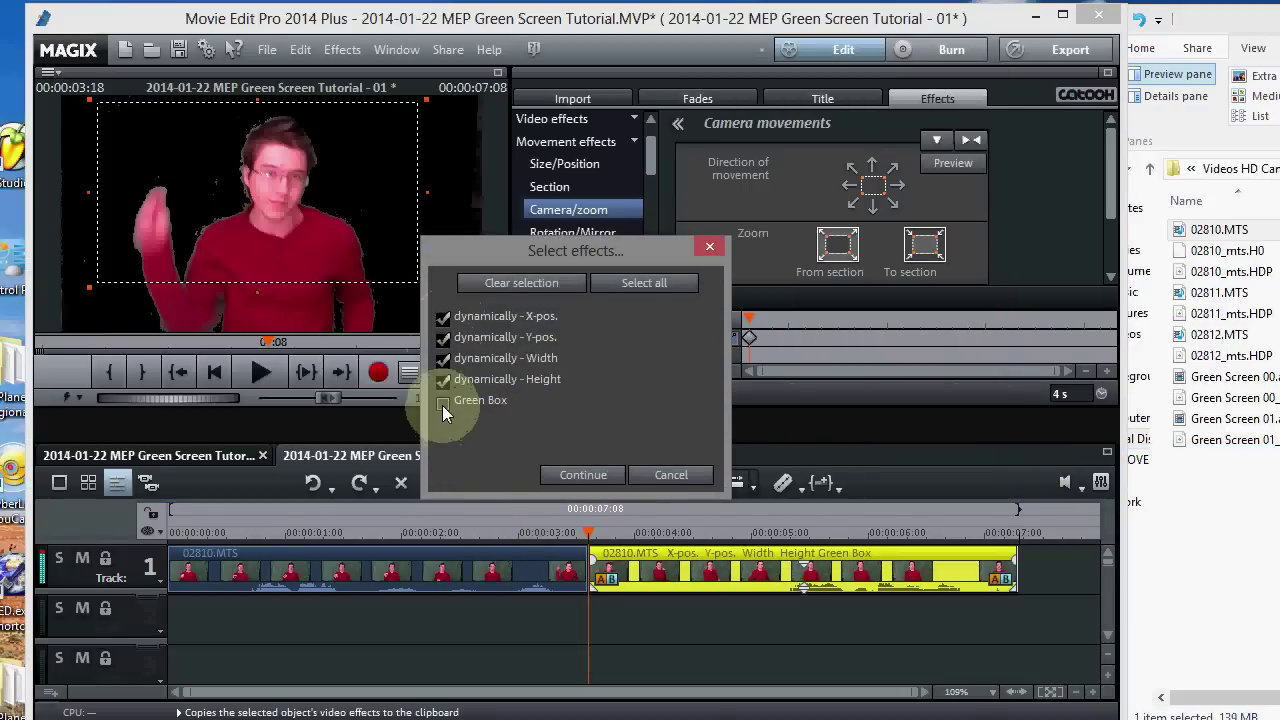
left_click(588, 471)
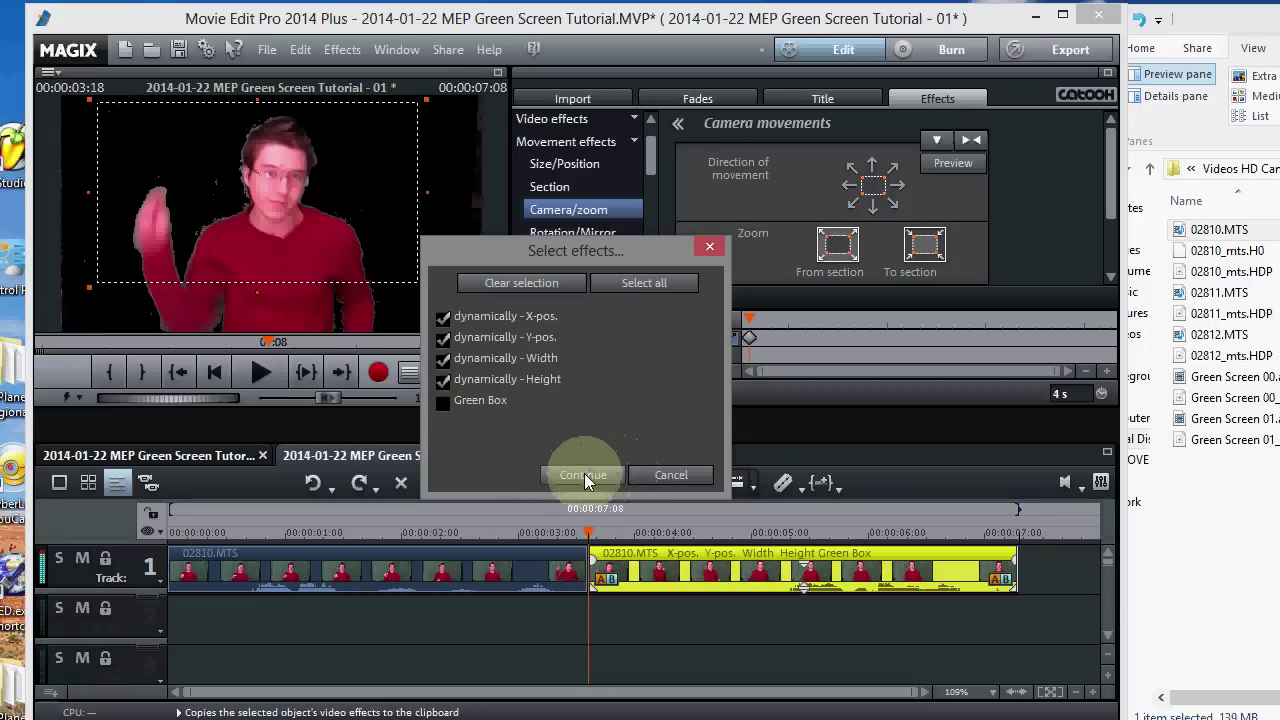
Paste the copied camera zoom onto the first clip and play back from near the start
left_click(405, 560)
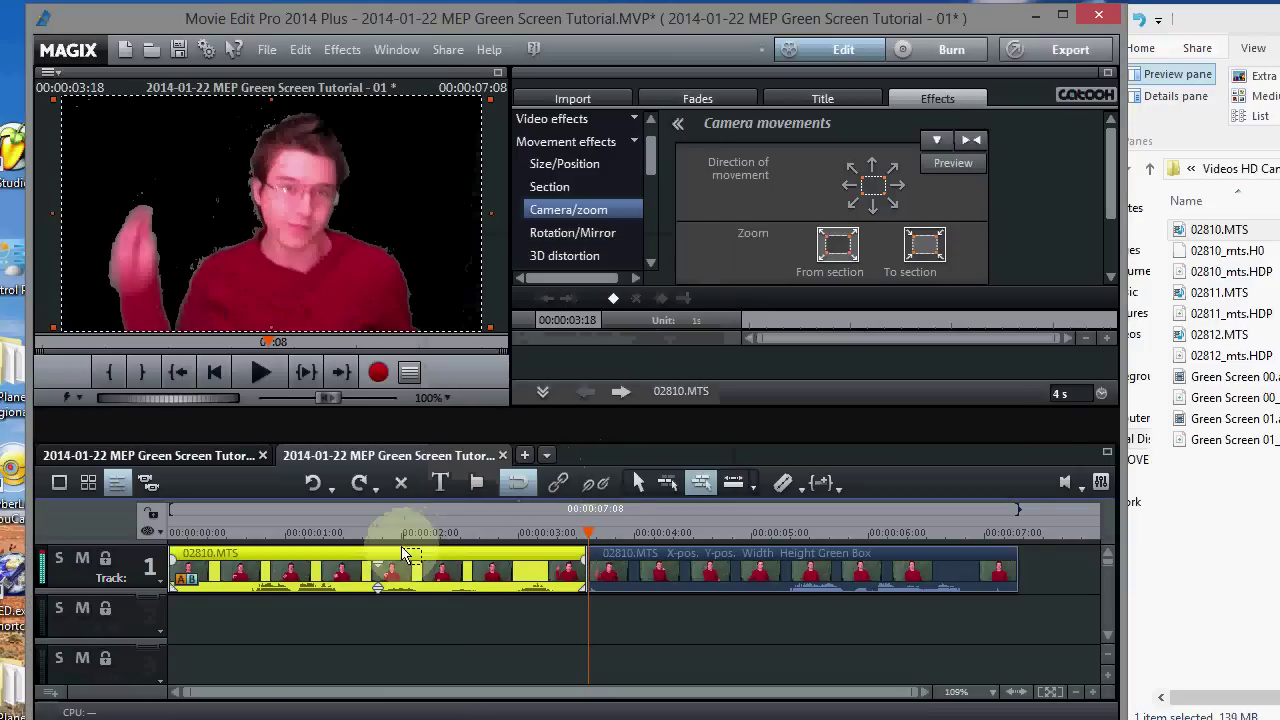
right_click(408, 560)
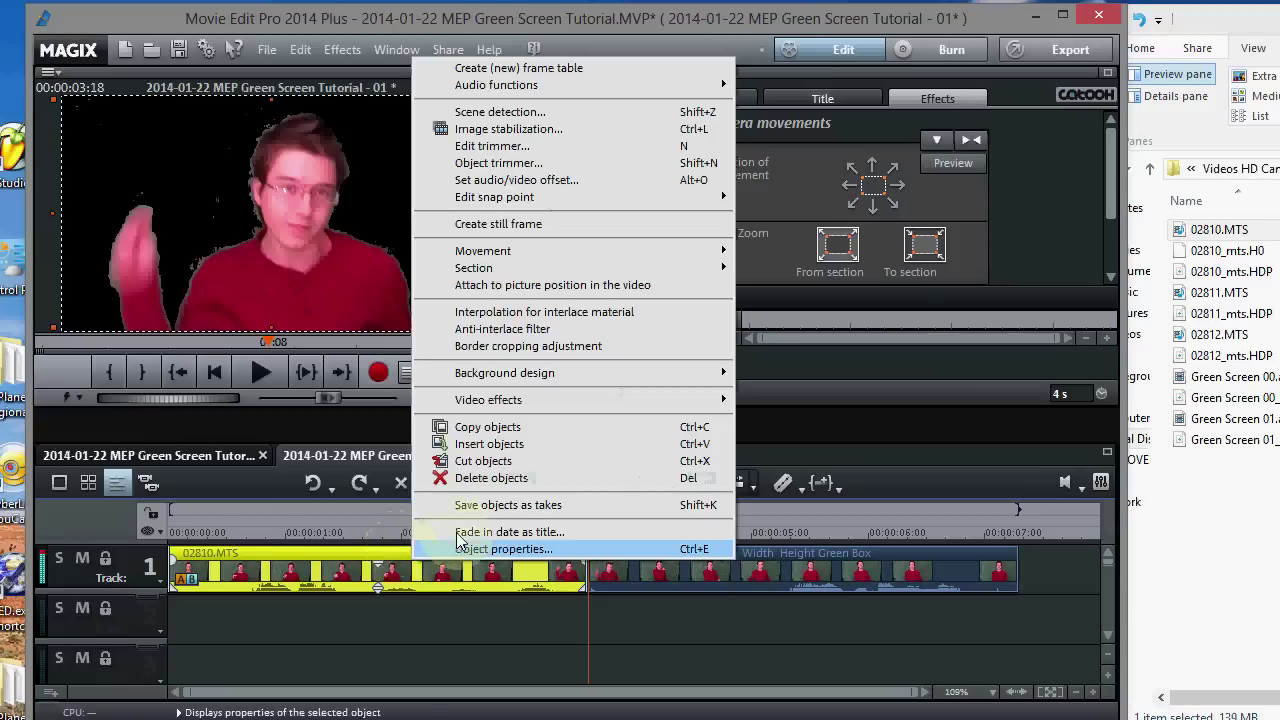
mouse_move(527, 402)
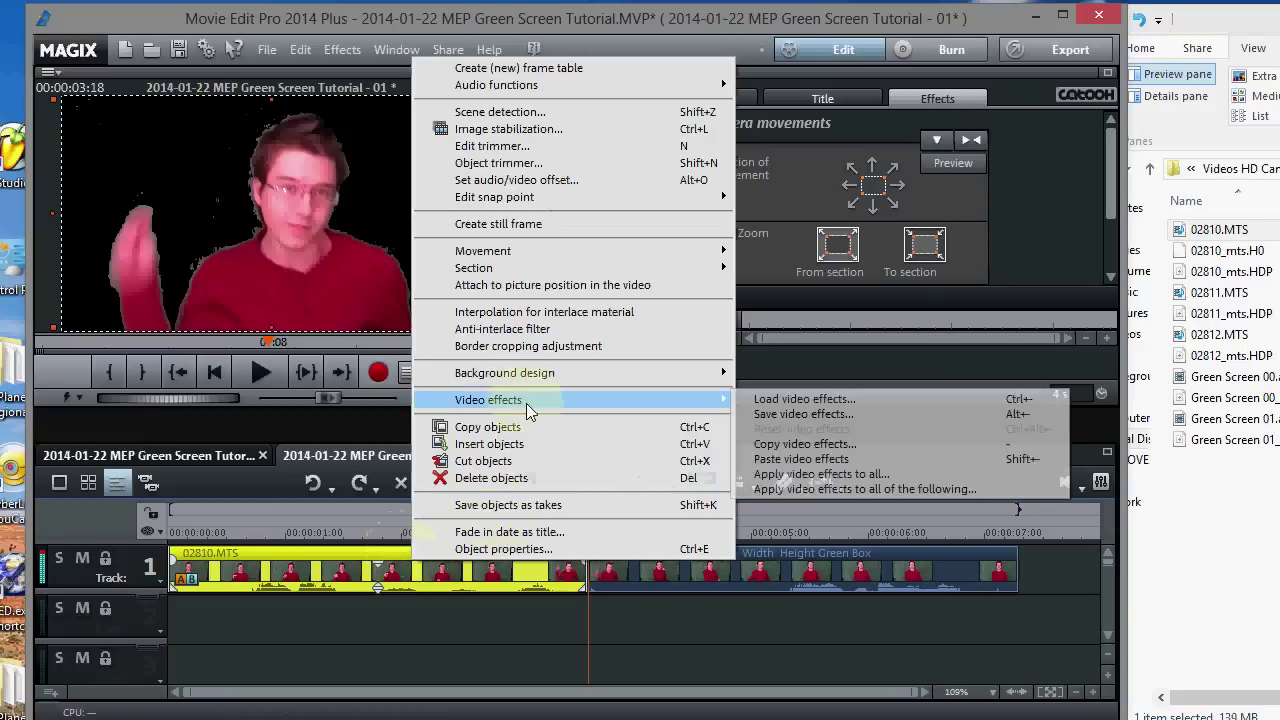
left_click(809, 460)
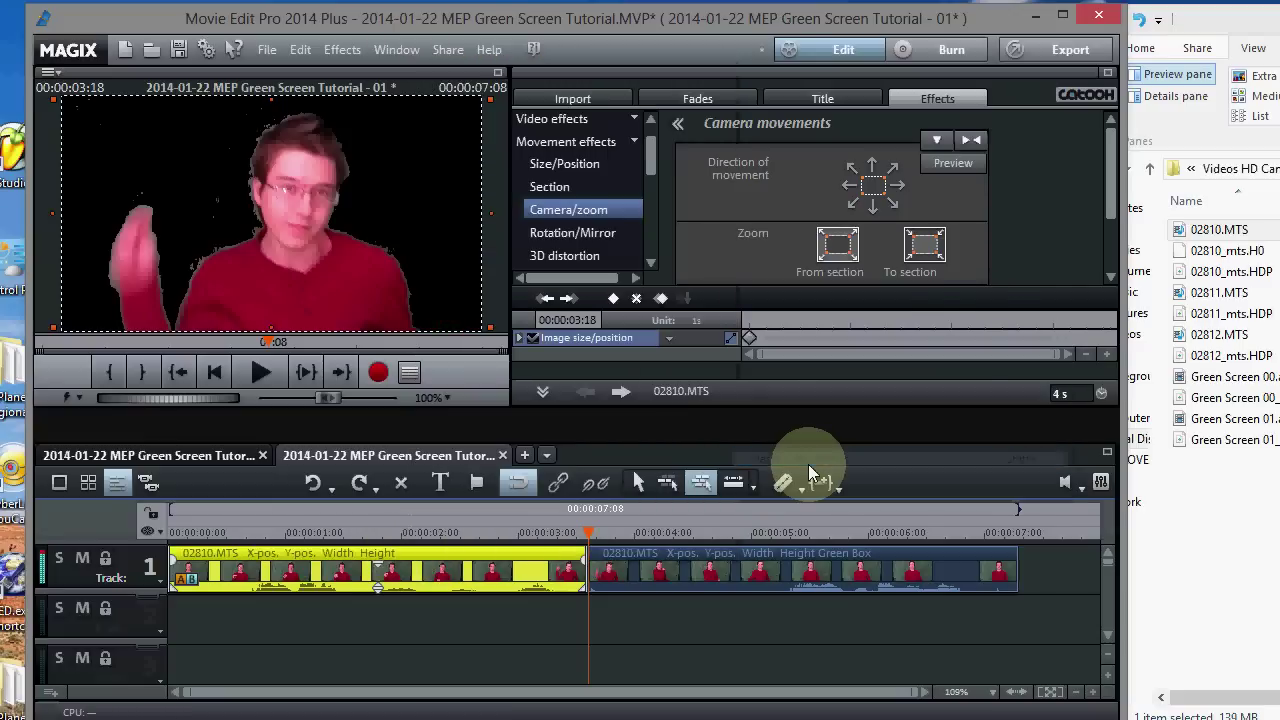
left_click(262, 526)
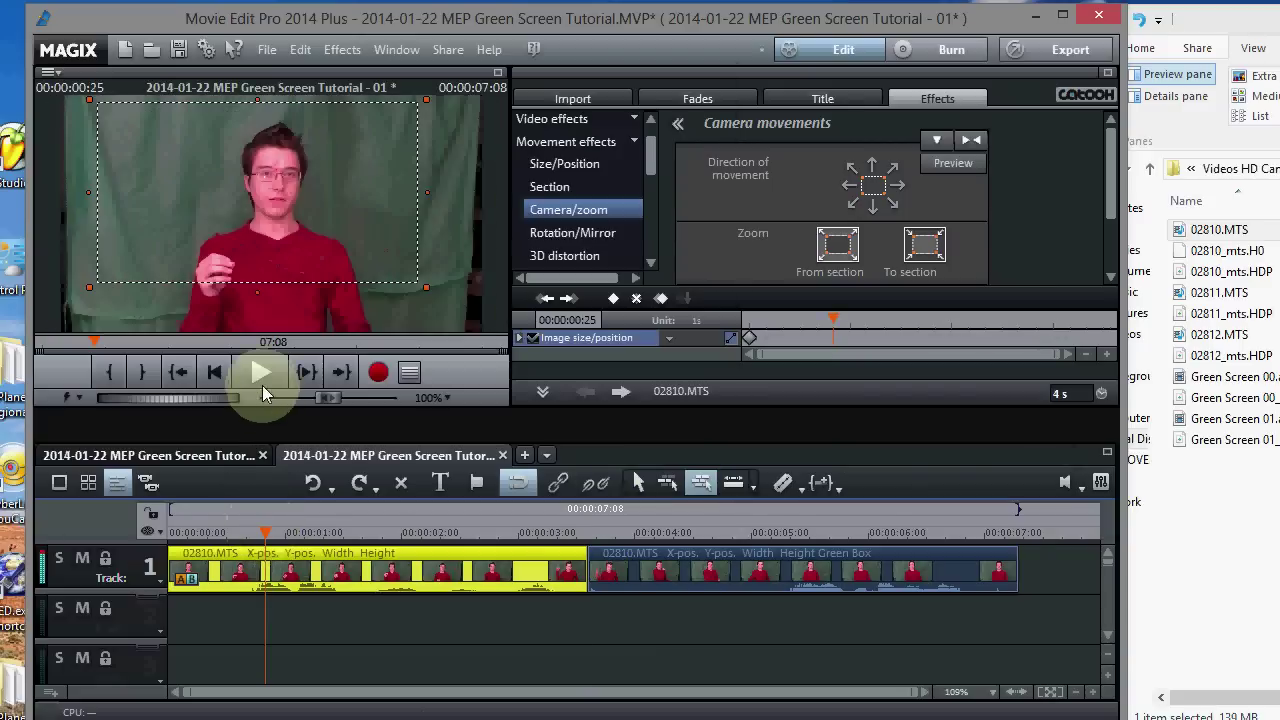
left_click(260, 372)
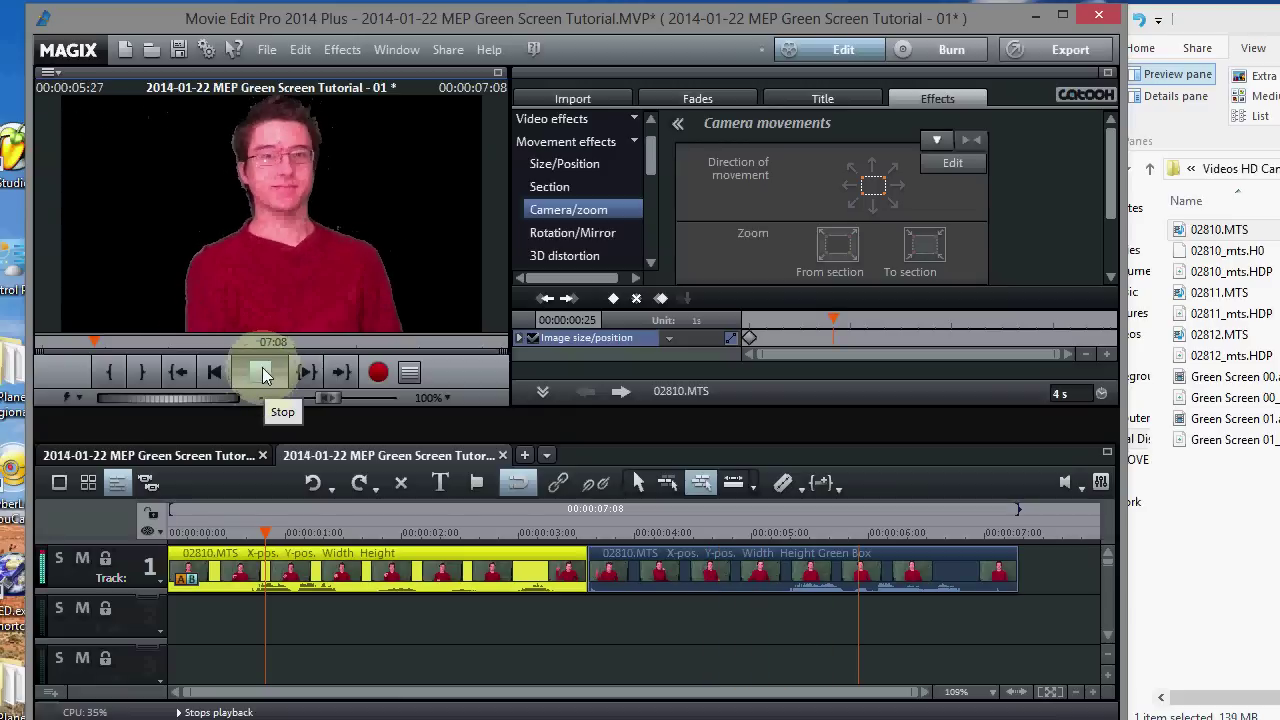
left_click(264, 378)
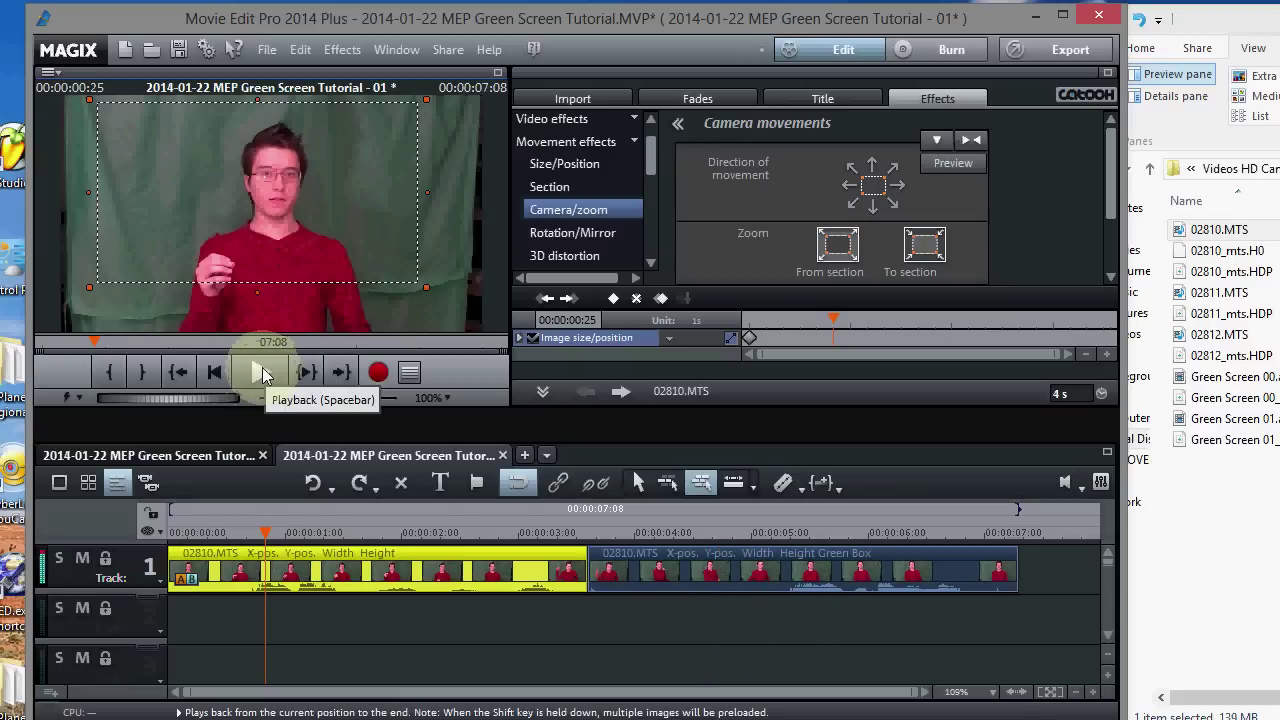
left_click(705, 583)
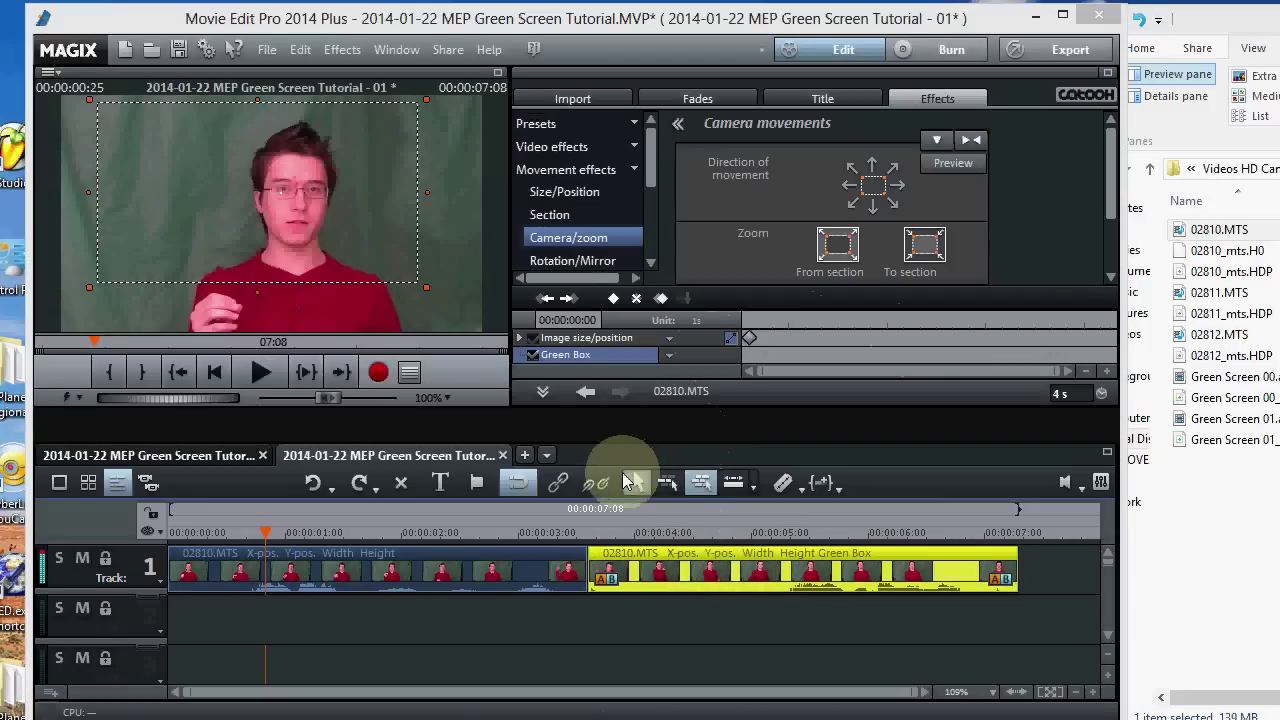
With the playhead at the keyed second clip's start, drop the Blue pattern from Design elements > Backgrounds onto it
left_click(657, 572)
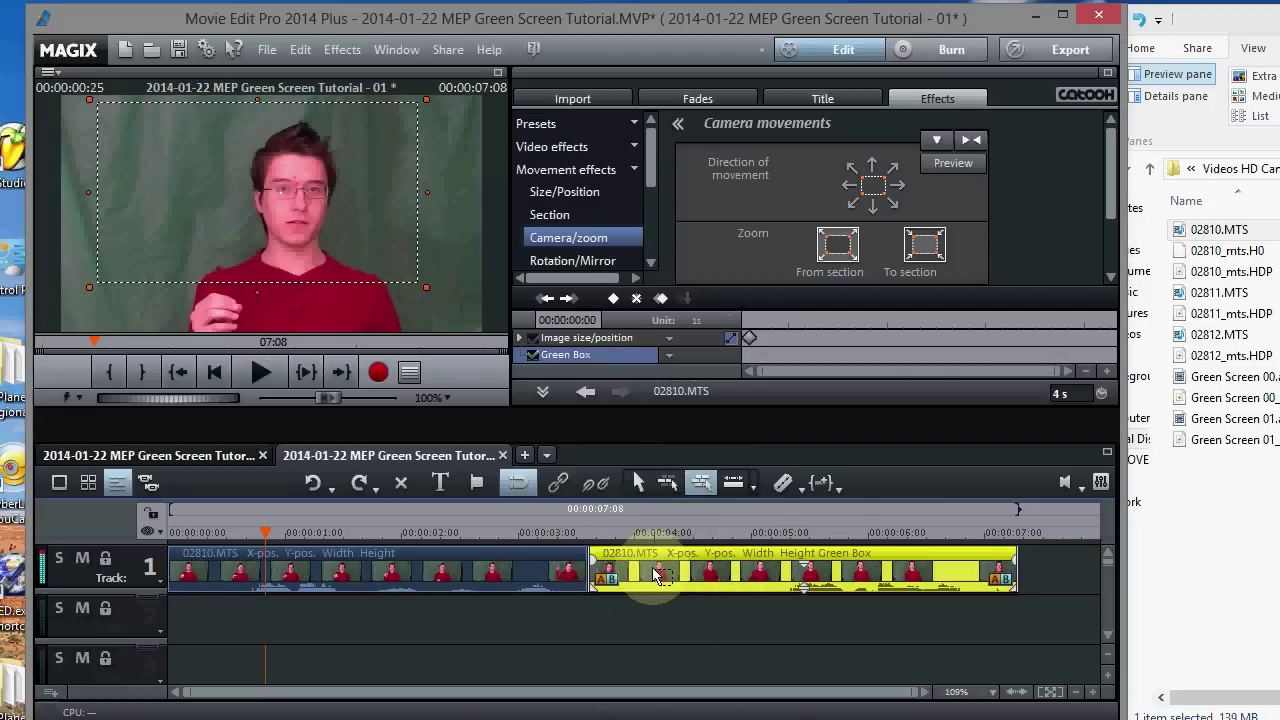
left_click(590, 532)
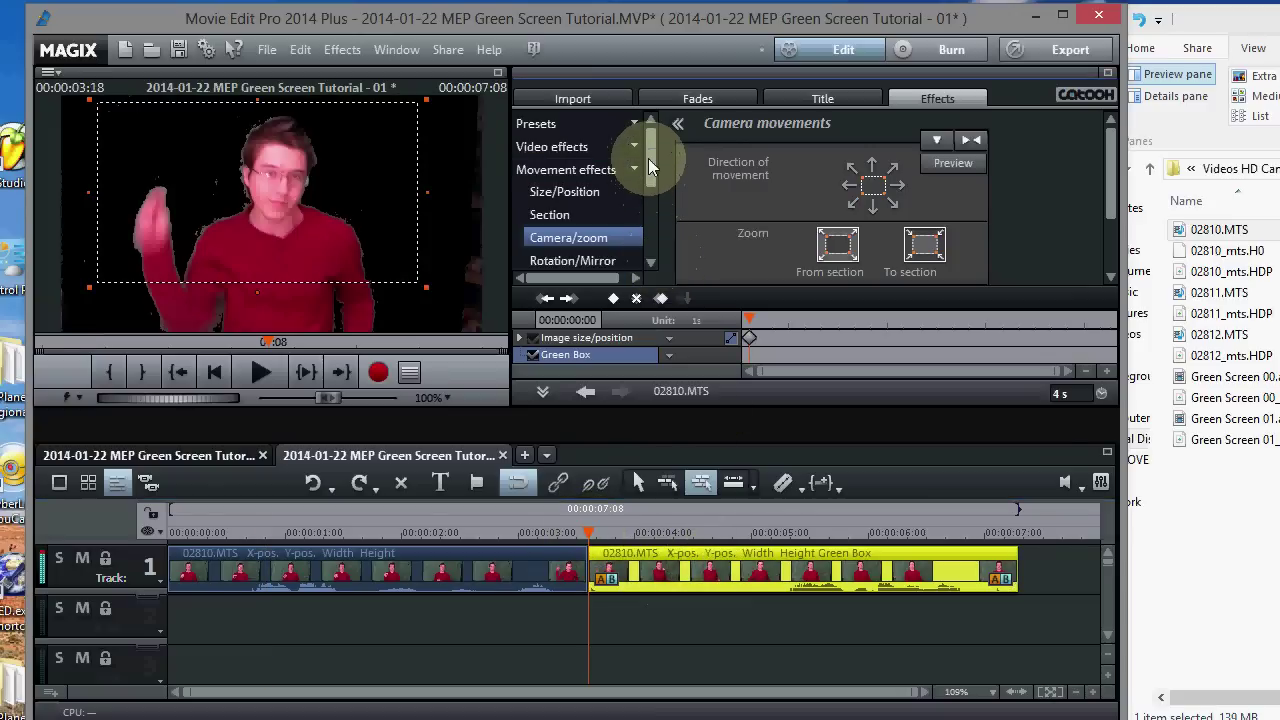
left_click_drag(650, 165, 641, 223)
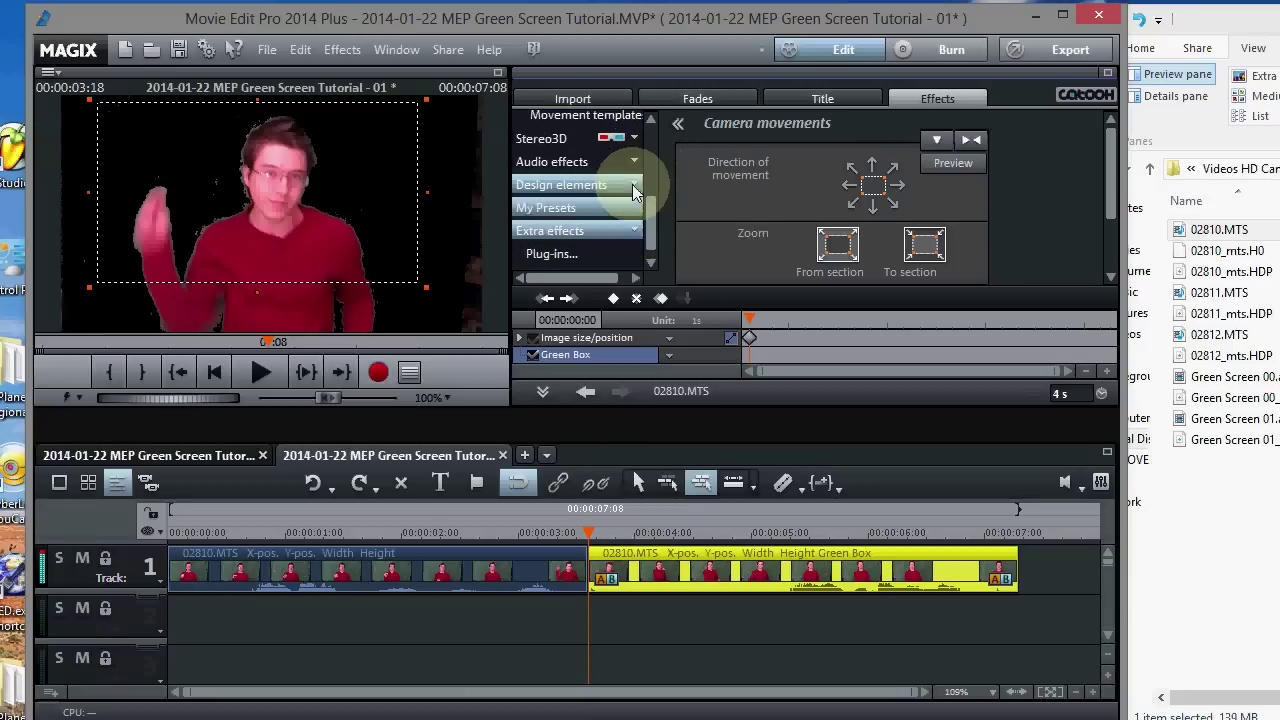
left_click(632, 188)
left_click_drag(651, 194, 651, 211)
left_click(594, 226)
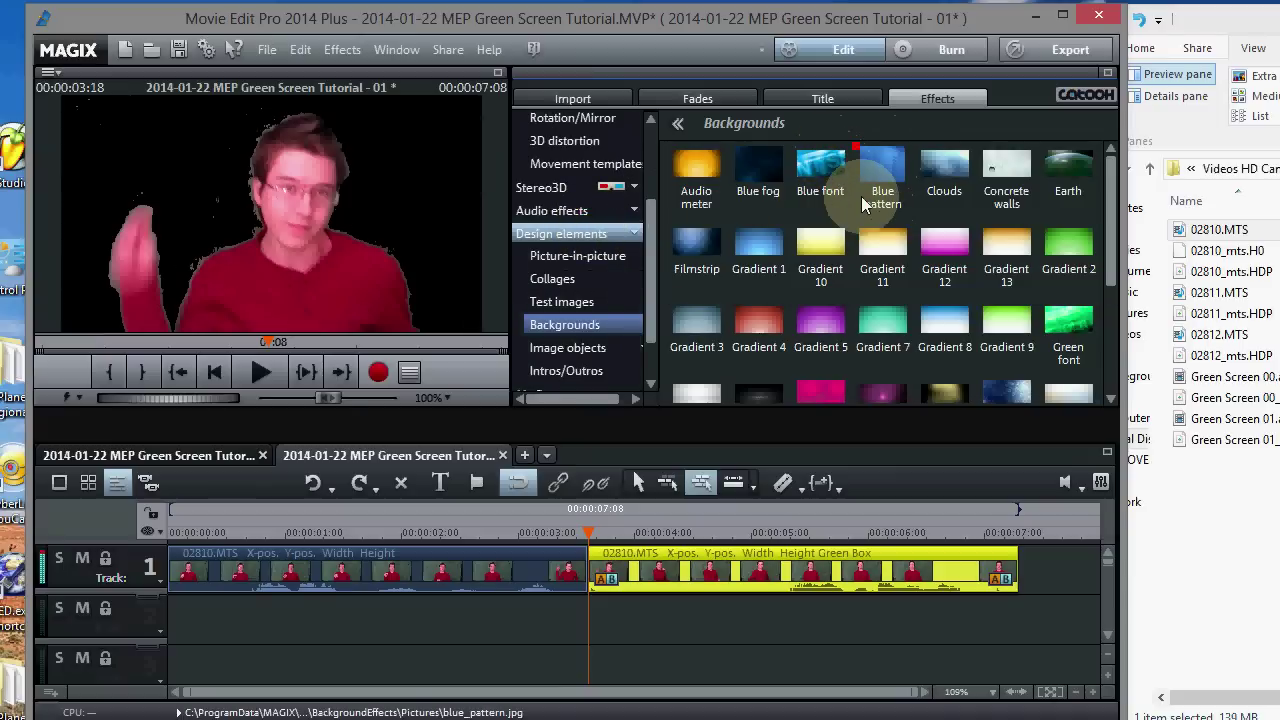
mouse_move(865, 204)
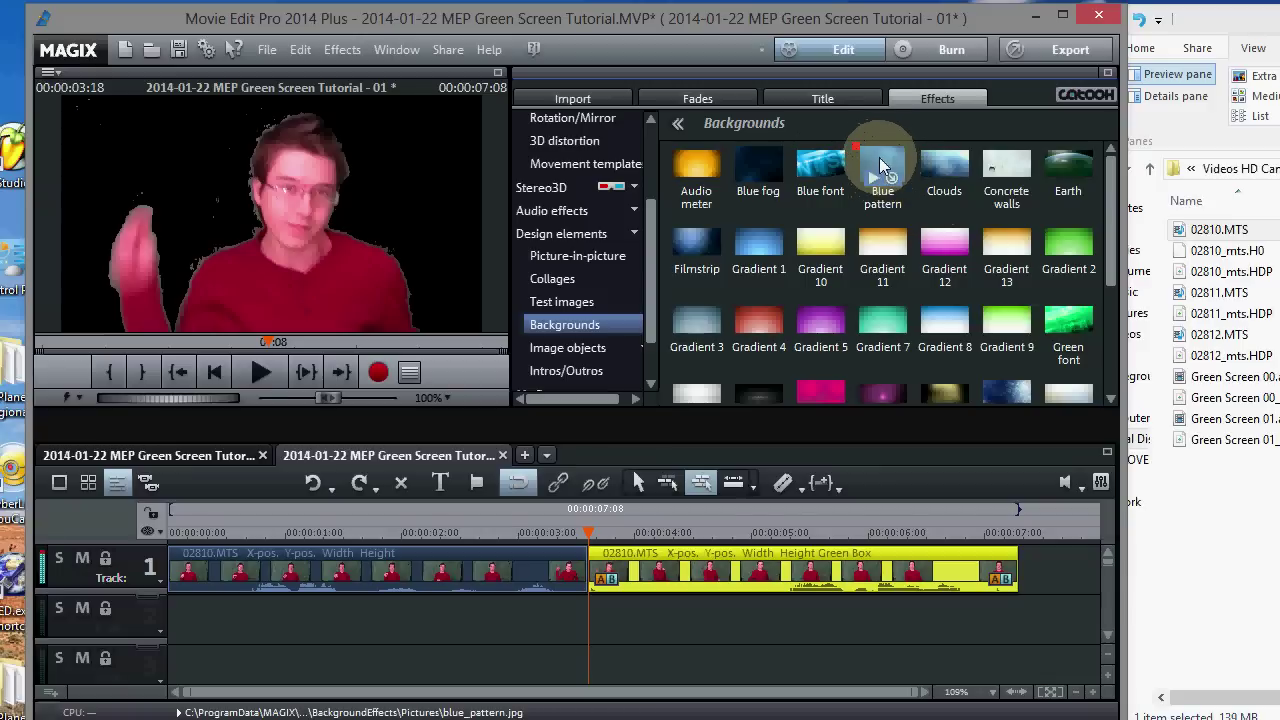
left_click_drag(882, 165, 630, 570)
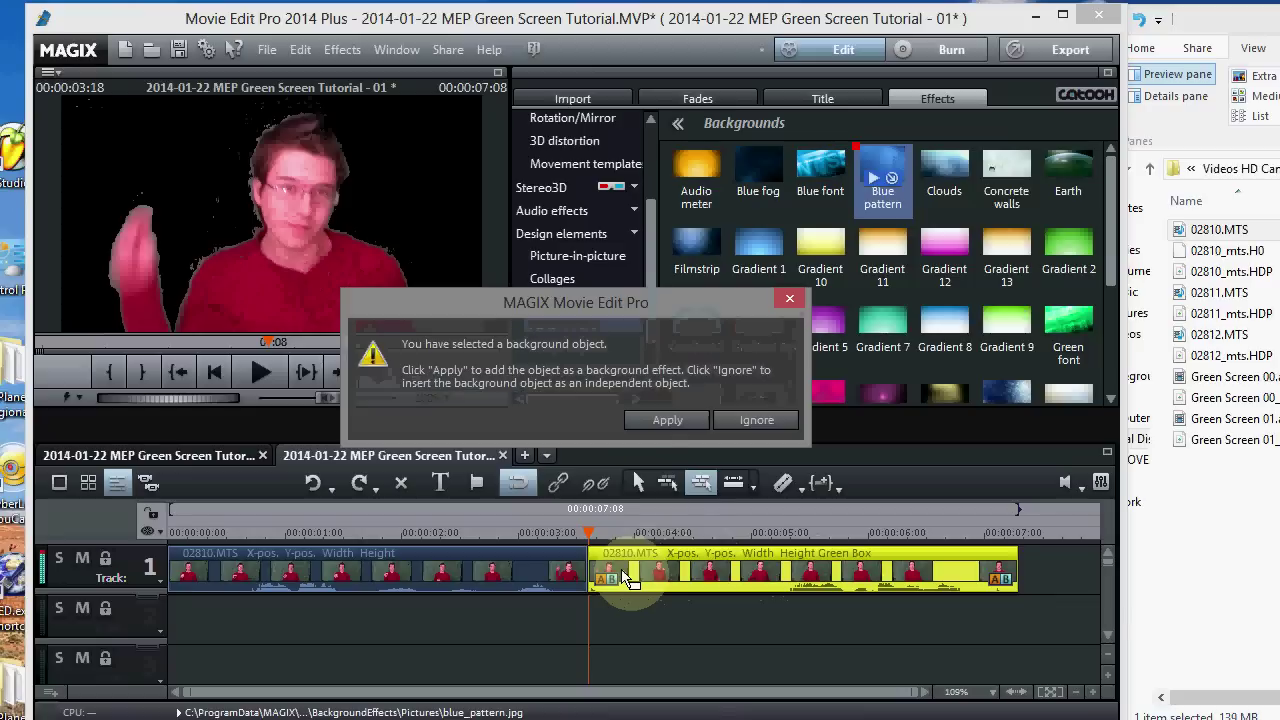
Answer the prompt with Ignore so blue_pattern.jpg sits as its own object on track 2
left_click(666, 421)
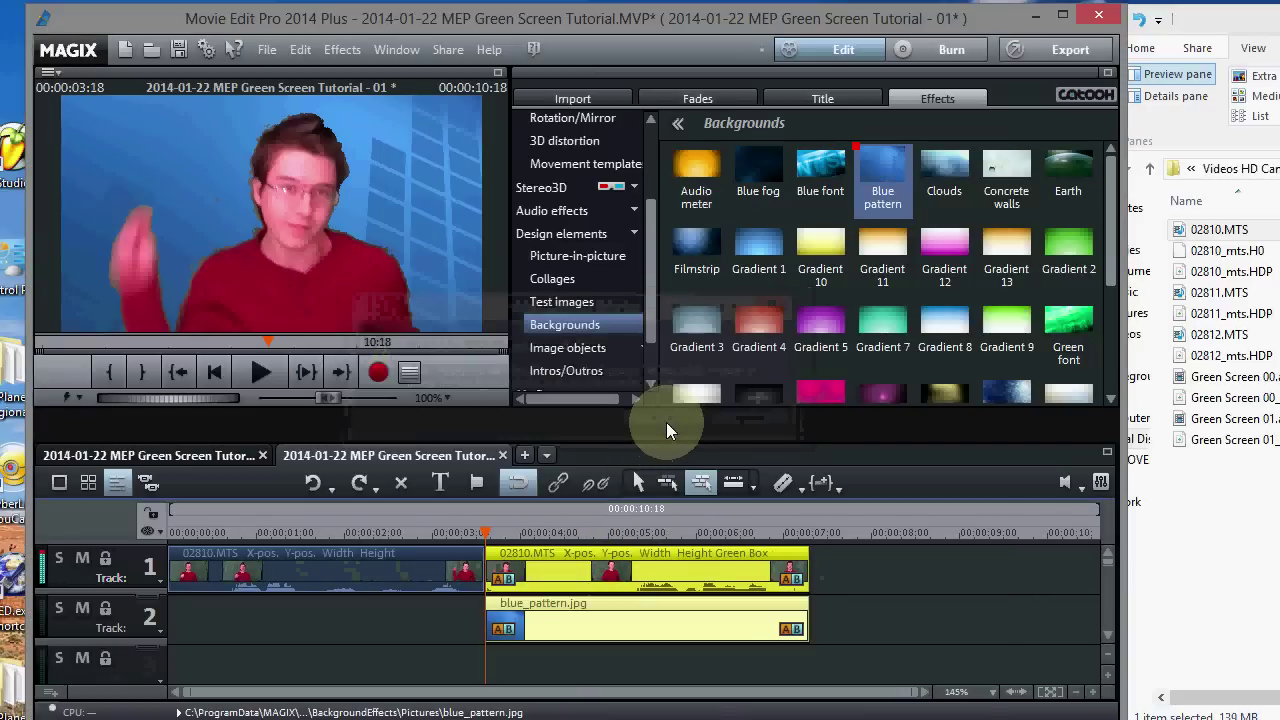